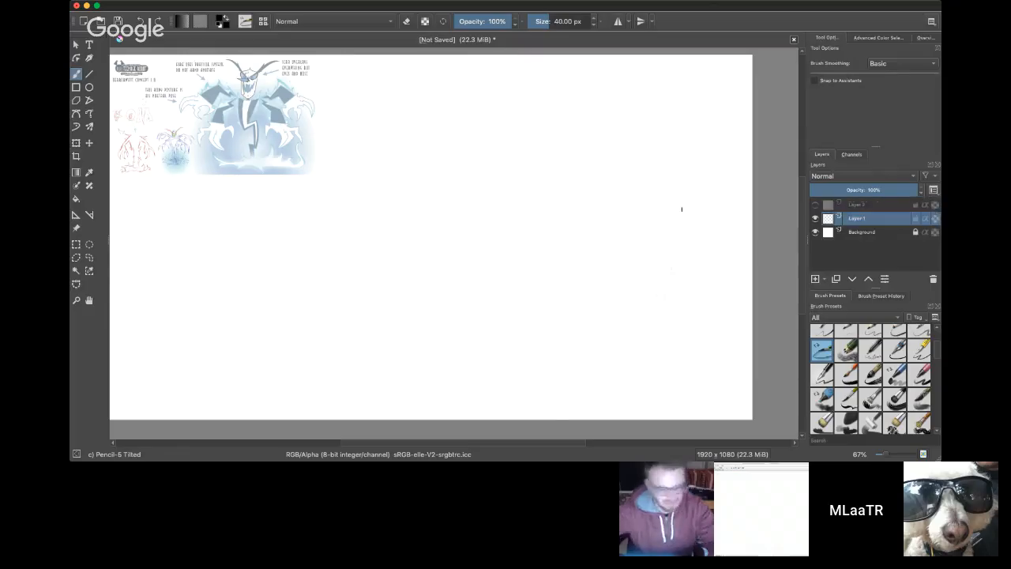
Step: Sketch the head outline with a pointed crown and tapering jaw beside the reference art, using a 13.11 px pencil
{"action": "left_click", "coordinate": [539, 17]}
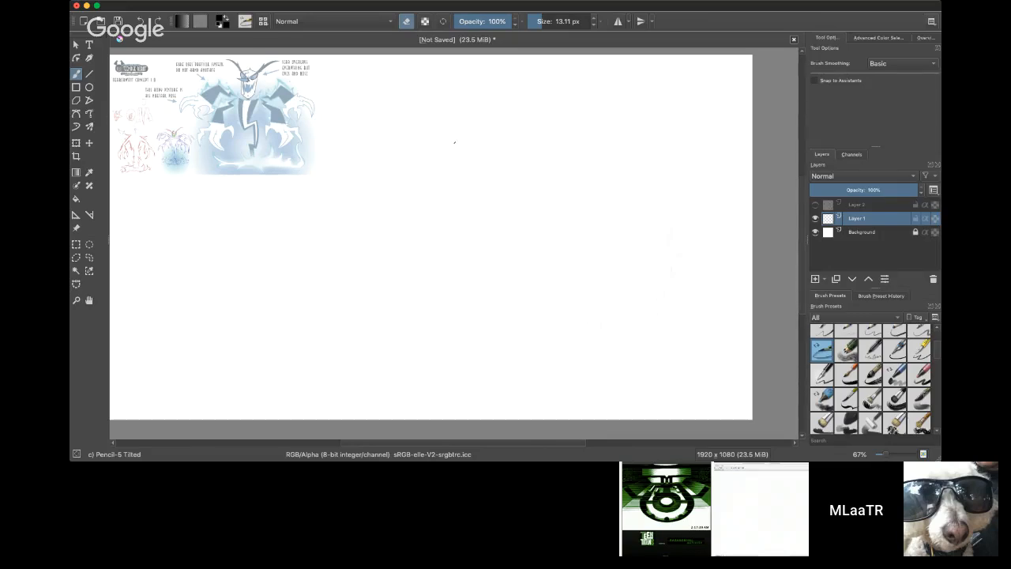
{"action": "left_click", "coordinate": [407, 22]}
{"action": "left_click_drag", "start_coordinate": [455, 153], "coordinate": [446, 108]}
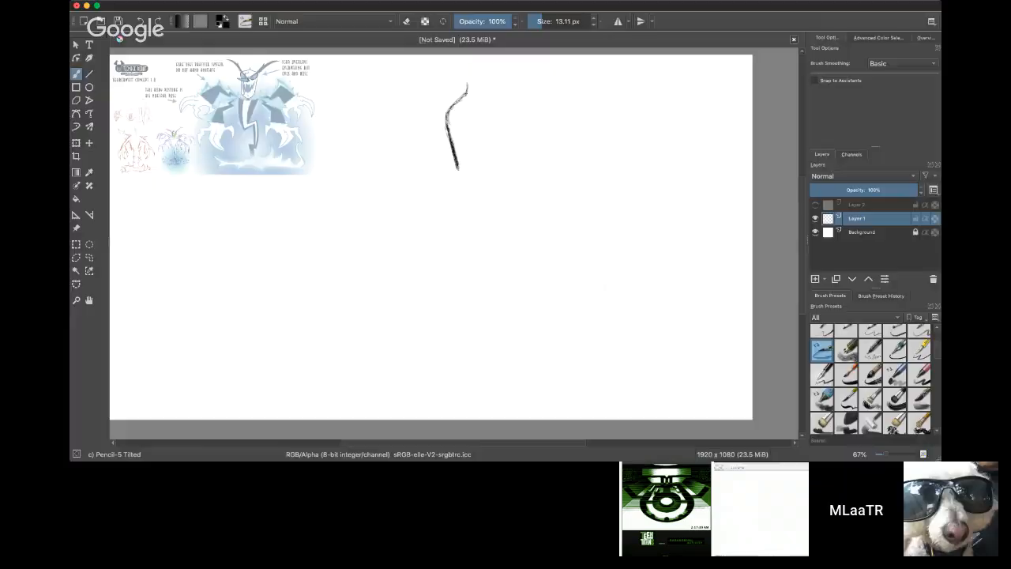
{"action": "left_click_drag", "start_coordinate": [466, 90], "coordinate": [471, 79]}
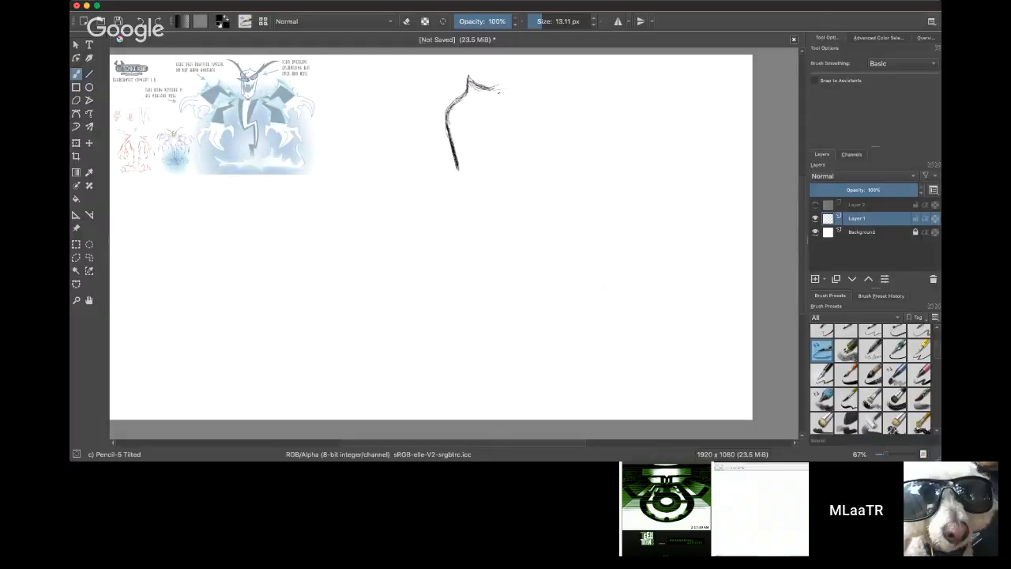
{"action": "mouse_move", "coordinate": [490, 83]}
{"action": "left_mouse_down"}
{"action": "mouse_move", "coordinate": [510, 89]}
{"action": "mouse_move", "coordinate": [522, 107]}
{"action": "mouse_move", "coordinate": [521, 176]}
{"action": "left_mouse_up"}
{"action": "mouse_move", "coordinate": [457, 163]}
{"action": "left_mouse_down"}
{"action": "mouse_move", "coordinate": [464, 196]}
{"action": "mouse_move", "coordinate": [493, 195]}
{"action": "mouse_move", "coordinate": [502, 205]}
{"action": "left_mouse_up"}
{"action": "left_click_drag", "start_coordinate": [519, 171], "coordinate": [513, 197]}
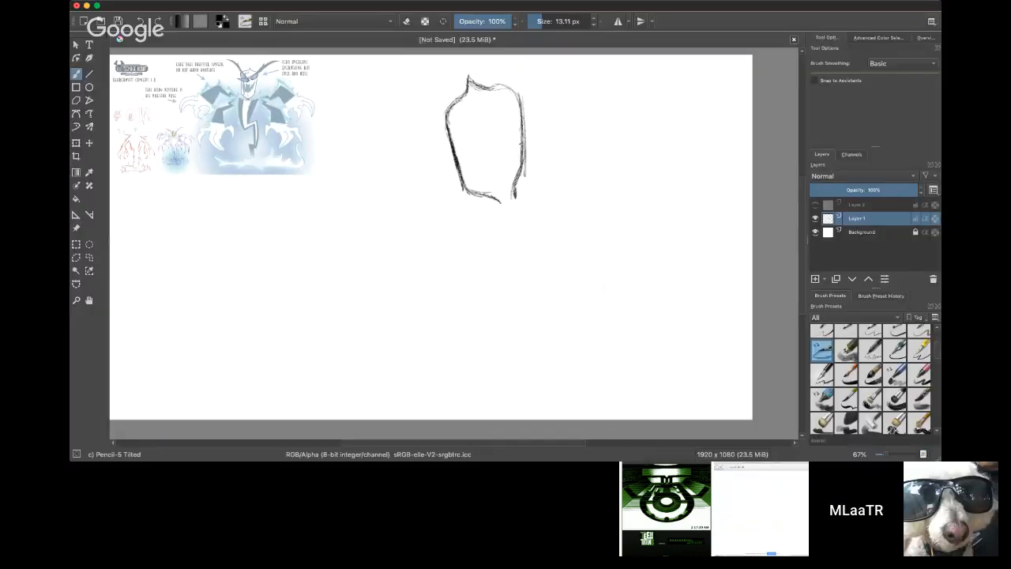
Step: Erase the lower jaw of the head outline with a 37.04 px eraser
{"action": "left_click_drag", "start_coordinate": [561, 21], "coordinate": [549, 23]}
{"action": "left_click_drag", "start_coordinate": [515, 188], "coordinate": [531, 159]}
{"action": "mouse_move", "coordinate": [511, 201]}
{"action": "left_mouse_down"}
{"action": "mouse_move", "coordinate": [465, 188]}
{"action": "mouse_move", "coordinate": [488, 187]}
{"action": "left_mouse_up"}
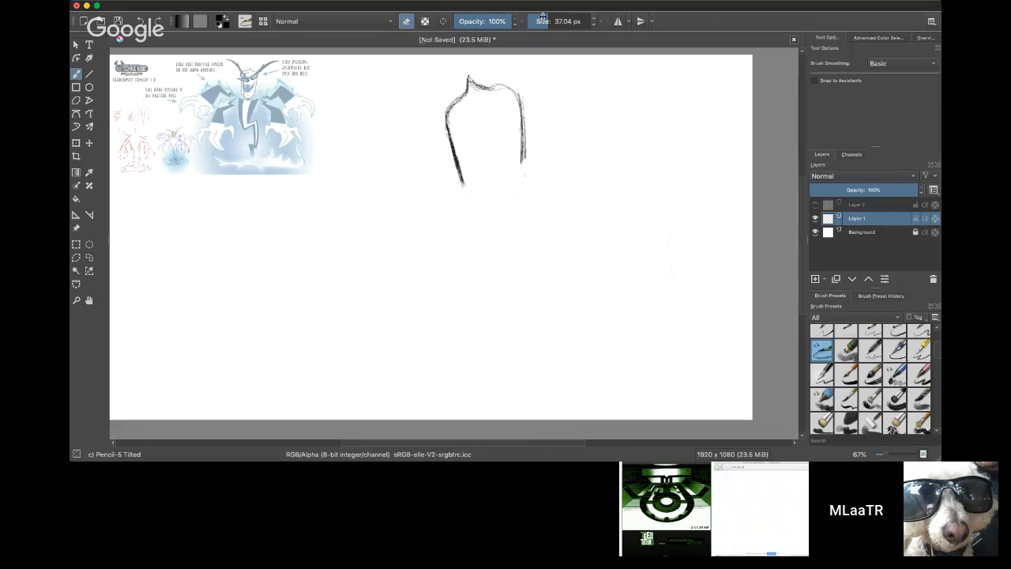
Step: Redraw the jaw with a 19.32 px pencil and sketch the brow, curved horns, eyes and long pointed nose
{"action": "left_click", "coordinate": [407, 21]}
{"action": "left_click", "coordinate": [551, 22]}
{"action": "mouse_move", "coordinate": [462, 172]}
{"action": "left_mouse_down"}
{"action": "mouse_move", "coordinate": [497, 209]}
{"action": "mouse_move", "coordinate": [518, 202]}
{"action": "mouse_move", "coordinate": [525, 143]}
{"action": "left_mouse_up"}
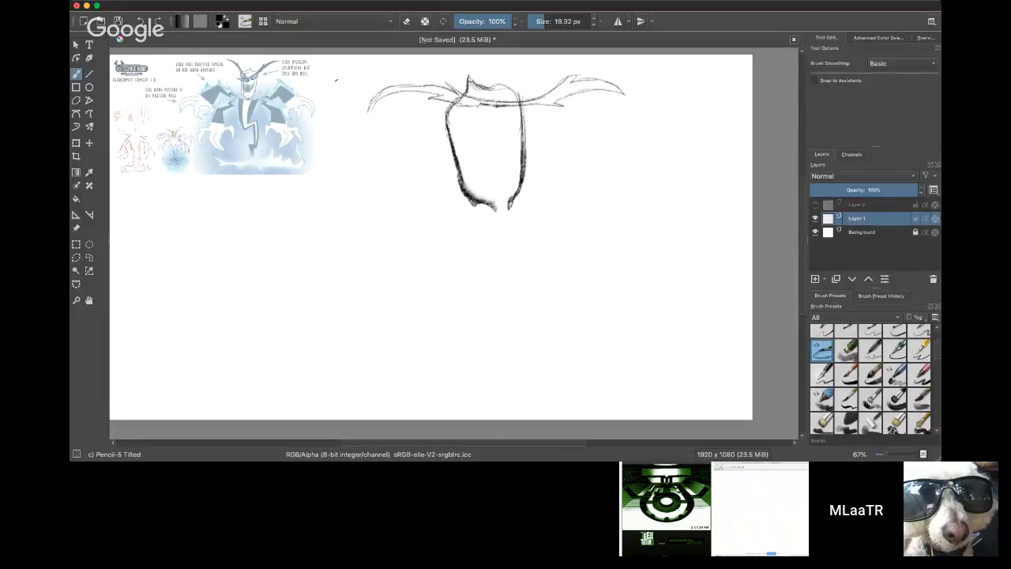
{"action": "mouse_move", "coordinate": [448, 101]}
{"action": "left_mouse_down"}
{"action": "mouse_move", "coordinate": [445, 118]}
{"action": "mouse_move", "coordinate": [481, 119]}
{"action": "left_mouse_up"}
{"action": "mouse_move", "coordinate": [492, 114]}
{"action": "left_mouse_down"}
{"action": "mouse_move", "coordinate": [469, 125]}
{"action": "mouse_move", "coordinate": [528, 118]}
{"action": "left_mouse_up"}
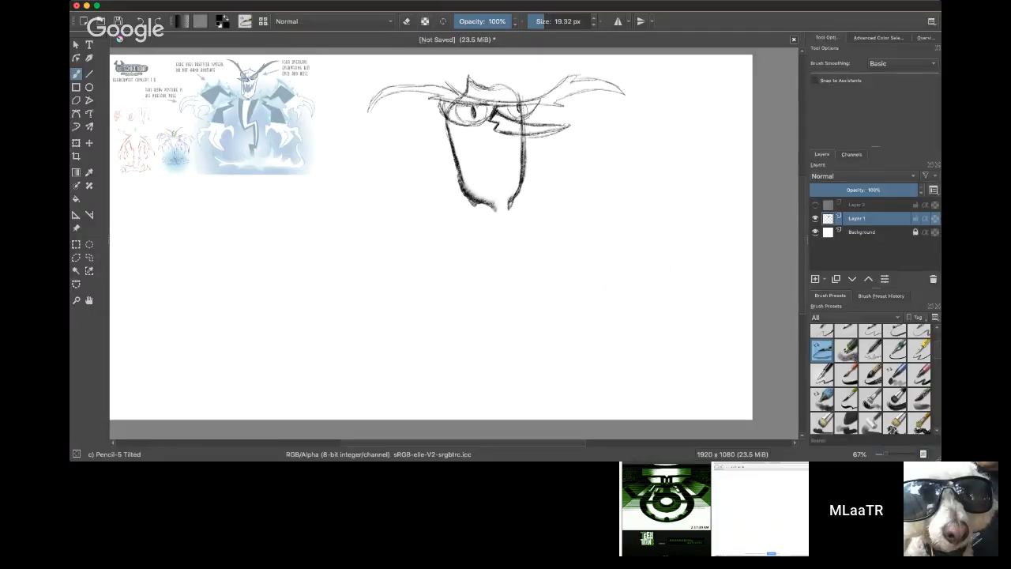
{"action": "key", "text": "super+Tab"}
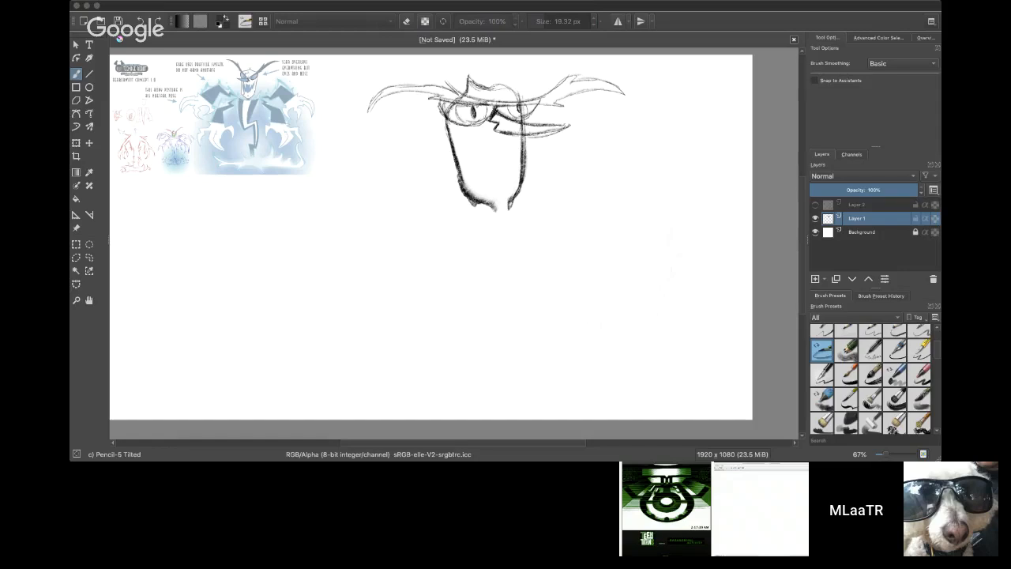
{"action": "left_click", "coordinate": [712, 41]}
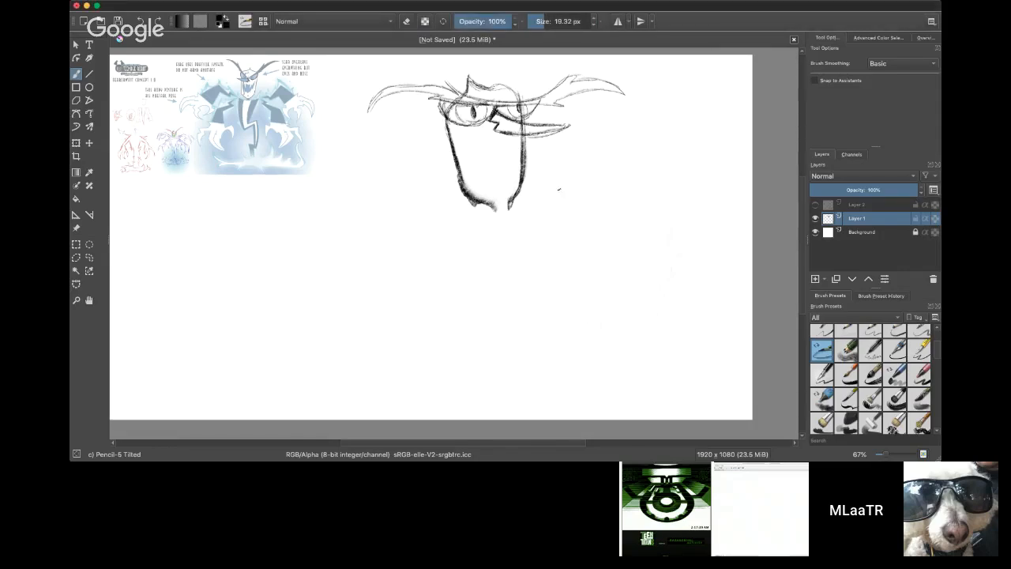
{"action": "mouse_move", "coordinate": [632, 173]}
{"action": "left_mouse_down"}
{"action": "mouse_move", "coordinate": [666, 170]}
{"action": "mouse_move", "coordinate": [654, 154]}
{"action": "mouse_move", "coordinate": [663, 179]}
{"action": "left_mouse_up"}
{"action": "key", "text": "ctrl+z"}
{"action": "key", "text": "ctrl+z"}
{"action": "key", "text": "ctrl+z"}
{"action": "key", "text": "super+Tab"}
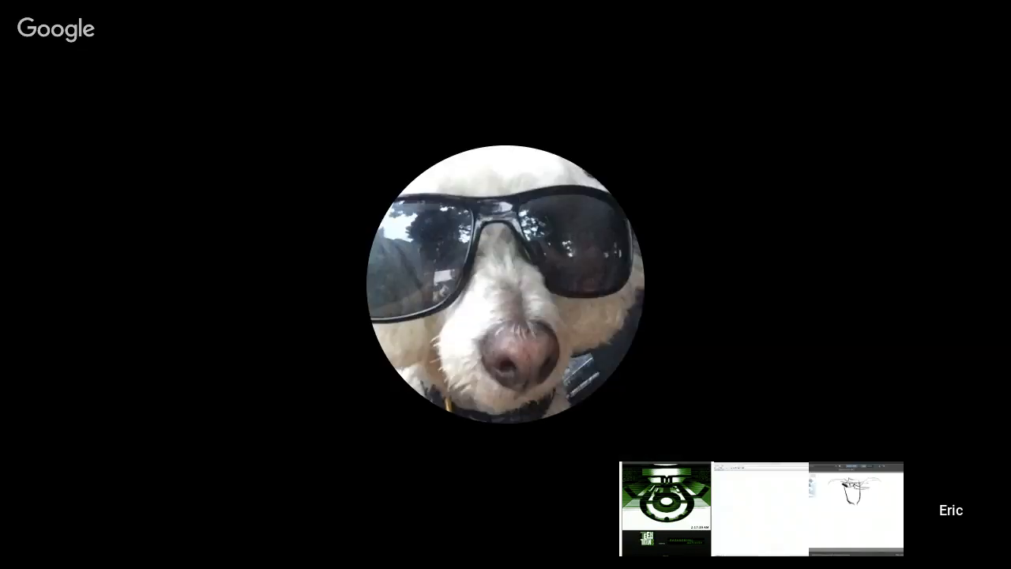
Step: Erase the open eyes and sketch closed laughing eyes and a wide mouth with jagged teeth
{"action": "key", "text": "e"}
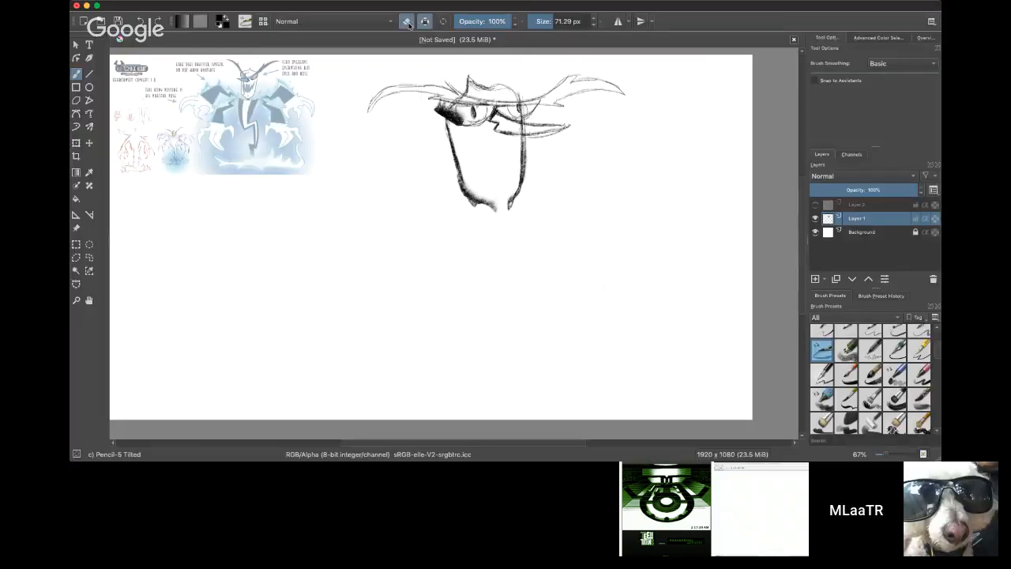
{"action": "mouse_move", "coordinate": [436, 105]}
{"action": "left_mouse_down"}
{"action": "mouse_move", "coordinate": [482, 120]}
{"action": "mouse_move", "coordinate": [451, 120]}
{"action": "mouse_move", "coordinate": [521, 106]}
{"action": "mouse_move", "coordinate": [519, 125]}
{"action": "left_mouse_up"}
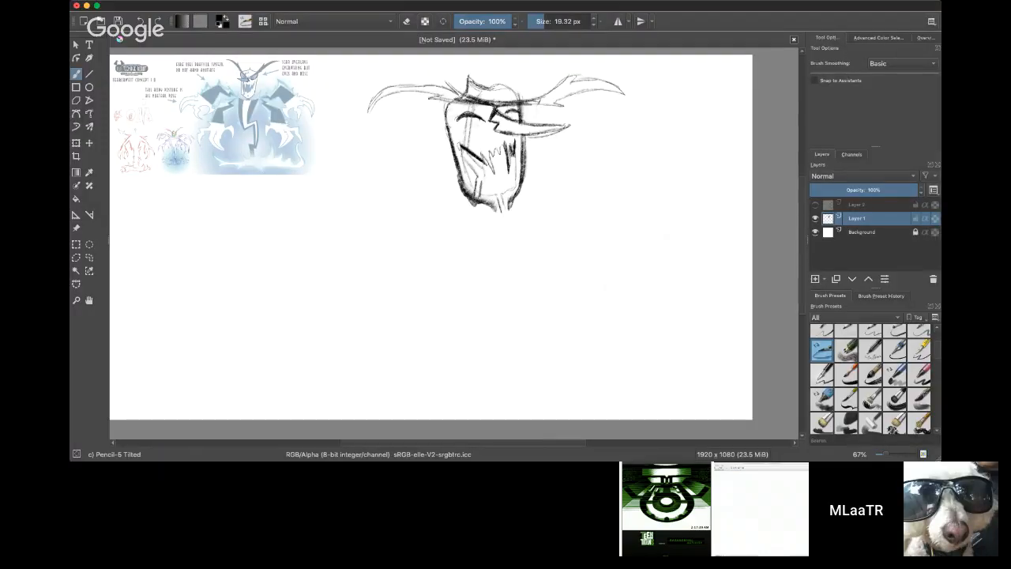
{"action": "mouse_move", "coordinate": [509, 145]}
{"action": "left_mouse_down"}
{"action": "mouse_move", "coordinate": [510, 168]}
{"action": "mouse_move", "coordinate": [495, 148]}
{"action": "mouse_move", "coordinate": [493, 173]}
{"action": "mouse_move", "coordinate": [482, 151]}
{"action": "mouse_move", "coordinate": [484, 168]}
{"action": "left_mouse_up"}
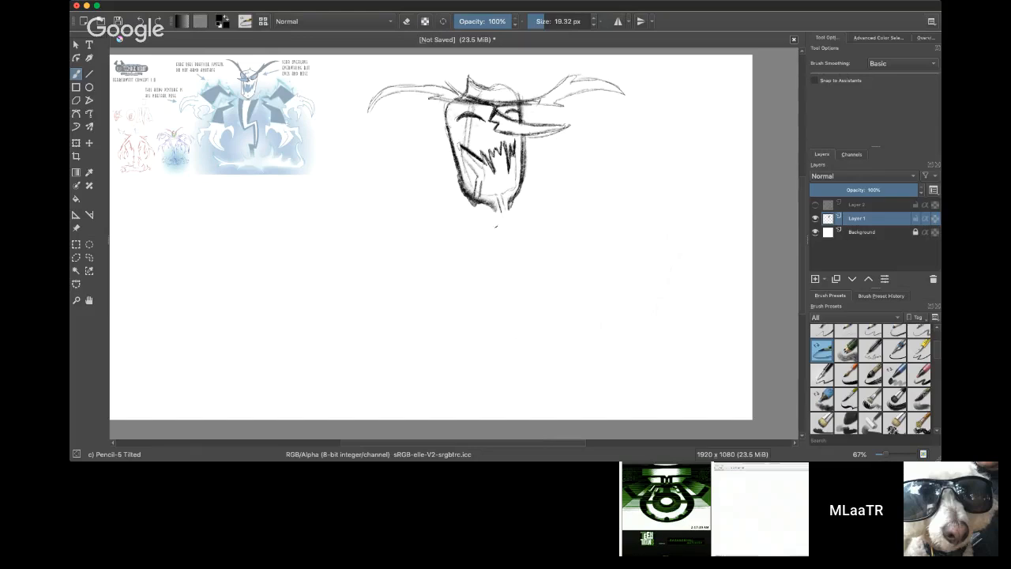
Step: Sketch the torso outline below the head, with a curved neckline and a zigzag lightning-shaped tail running off the canvas
{"action": "mouse_move", "coordinate": [425, 215]}
{"action": "left_mouse_down"}
{"action": "mouse_move", "coordinate": [521, 207]}
{"action": "mouse_move", "coordinate": [559, 182]}
{"action": "mouse_move", "coordinate": [559, 270]}
{"action": "left_mouse_up"}
{"action": "left_click_drag", "start_coordinate": [550, 192], "coordinate": [544, 313]}
{"action": "left_click_drag", "start_coordinate": [427, 224], "coordinate": [489, 342]}
{"action": "mouse_move", "coordinate": [546, 276]}
{"action": "left_mouse_down"}
{"action": "mouse_move", "coordinate": [536, 349]}
{"action": "mouse_move", "coordinate": [444, 326]}
{"action": "mouse_move", "coordinate": [473, 337]}
{"action": "mouse_move", "coordinate": [459, 410]}
{"action": "left_mouse_up"}
{"action": "left_click_drag", "start_coordinate": [441, 340], "coordinate": [474, 418]}
{"action": "mouse_move", "coordinate": [464, 362]}
{"action": "left_mouse_down"}
{"action": "mouse_move", "coordinate": [491, 418]}
{"action": "mouse_move", "coordinate": [526, 364]}
{"action": "mouse_move", "coordinate": [540, 371]}
{"action": "left_mouse_up"}
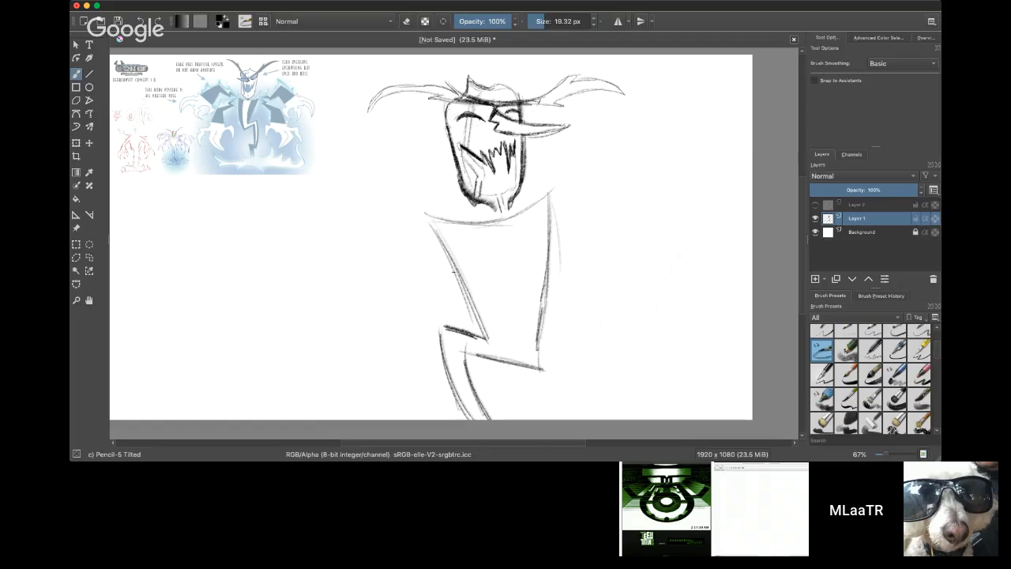
Step: Sketch the inner jacket lines down the torso and follow the zigzag into the tail with a parallel inner contour
{"action": "left_click_drag", "start_coordinate": [469, 228], "coordinate": [507, 339]}
{"action": "left_click_drag", "start_coordinate": [519, 217], "coordinate": [530, 352]}
{"action": "left_click_drag", "start_coordinate": [531, 287], "coordinate": [525, 366]}
{"action": "left_click_drag", "start_coordinate": [451, 339], "coordinate": [523, 362]}
{"action": "left_click_drag", "start_coordinate": [458, 347], "coordinate": [518, 360]}
{"action": "mouse_move", "coordinate": [518, 327]}
{"action": "left_mouse_down"}
{"action": "mouse_move", "coordinate": [505, 353]}
{"action": "mouse_move", "coordinate": [514, 346]}
{"action": "left_mouse_up"}
{"action": "left_click_drag", "start_coordinate": [450, 337], "coordinate": [474, 417]}
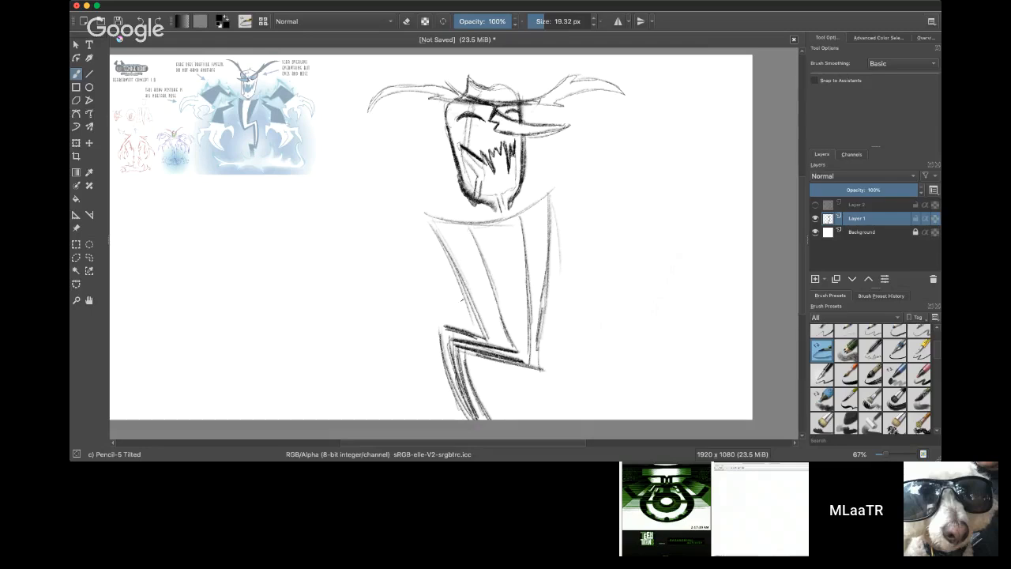
Step: Connect the neck to the torso and sketch the upper arm sloping outward from the shoulder under the crown's side
{"action": "mouse_move", "coordinate": [494, 210]}
{"action": "left_mouse_down"}
{"action": "mouse_move", "coordinate": [506, 213]}
{"action": "mouse_move", "coordinate": [498, 219]}
{"action": "left_mouse_up"}
{"action": "mouse_move", "coordinate": [428, 223]}
{"action": "left_mouse_down"}
{"action": "mouse_move", "coordinate": [402, 278]}
{"action": "mouse_move", "coordinate": [383, 267]}
{"action": "left_mouse_up"}
{"action": "left_click_drag", "start_coordinate": [420, 223], "coordinate": [371, 283]}
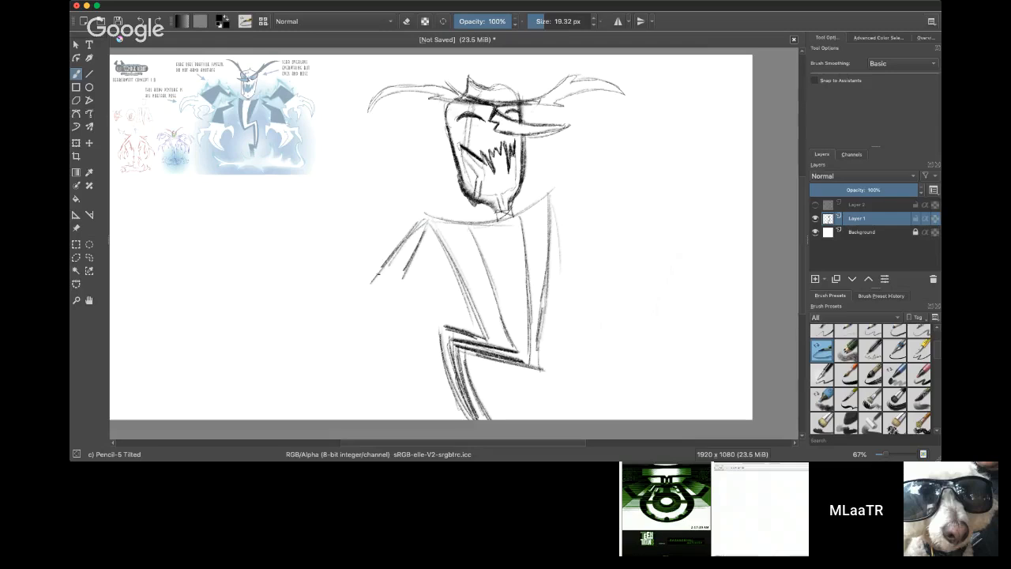
Step: Add a new paint layer and sketch the angular sleeve and forearm crossing in front of the torso
{"action": "left_click", "coordinate": [816, 279]}
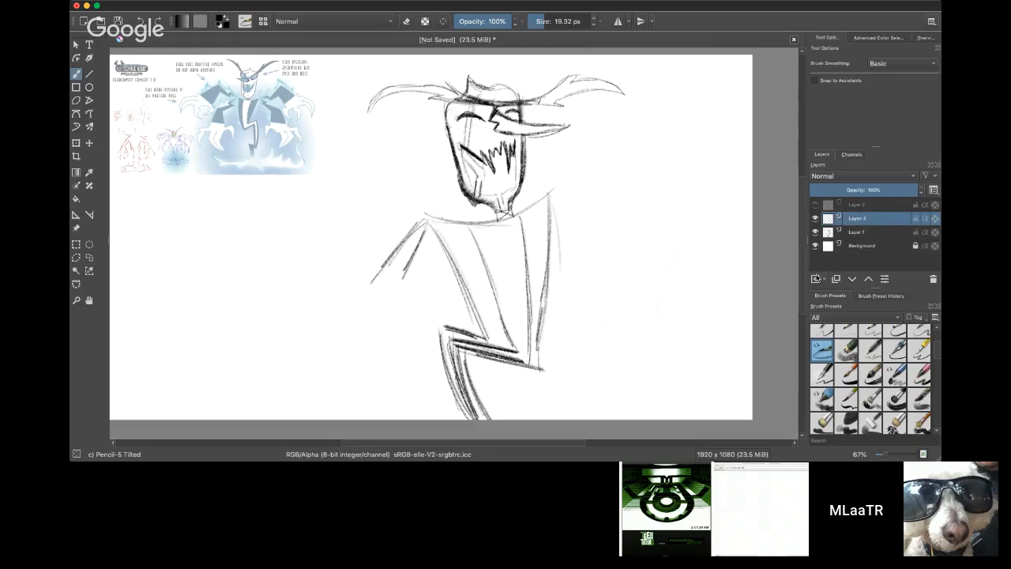
{"action": "mouse_move", "coordinate": [445, 277]}
{"action": "left_mouse_down"}
{"action": "mouse_move", "coordinate": [400, 283]}
{"action": "mouse_move", "coordinate": [466, 284]}
{"action": "mouse_move", "coordinate": [502, 269]}
{"action": "left_mouse_up"}
{"action": "mouse_move", "coordinate": [369, 300]}
{"action": "left_mouse_down"}
{"action": "mouse_move", "coordinate": [441, 345]}
{"action": "mouse_move", "coordinate": [487, 356]}
{"action": "mouse_move", "coordinate": [415, 341]}
{"action": "mouse_move", "coordinate": [482, 357]}
{"action": "left_mouse_up"}
{"action": "left_click_drag", "start_coordinate": [501, 275], "coordinate": [484, 341]}
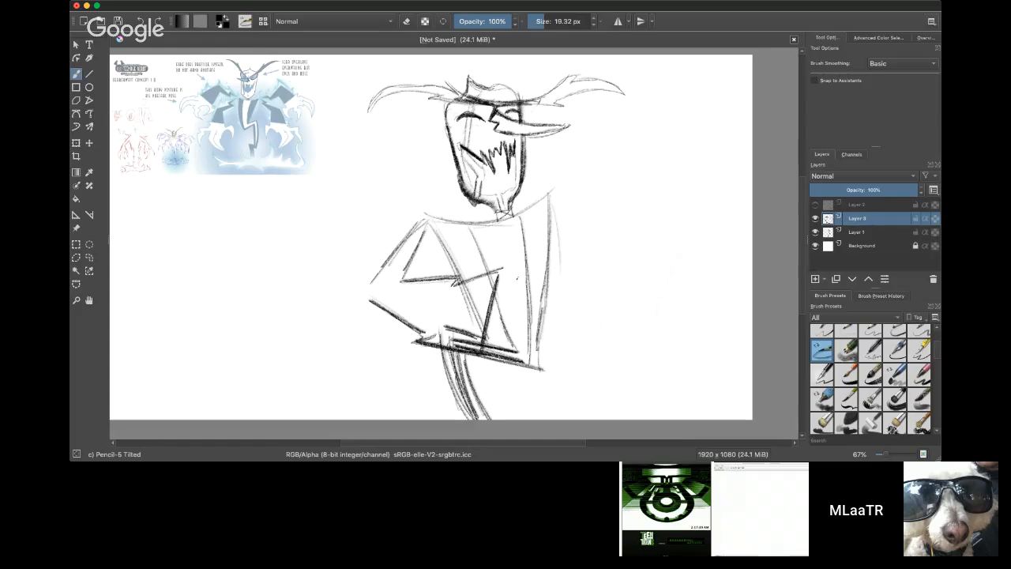
Step: Sketch the hand line and a round cup in front of the chest, with a banded rim and bubbles rising from it
{"action": "mouse_move", "coordinate": [501, 266]}
{"action": "left_mouse_down"}
{"action": "mouse_move", "coordinate": [536, 251]}
{"action": "mouse_move", "coordinate": [526, 290]}
{"action": "left_mouse_up"}
{"action": "left_click_drag", "start_coordinate": [529, 240], "coordinate": [526, 288]}
{"action": "mouse_move", "coordinate": [535, 243]}
{"action": "left_mouse_down"}
{"action": "mouse_move", "coordinate": [569, 255]}
{"action": "mouse_move", "coordinate": [598, 241]}
{"action": "mouse_move", "coordinate": [583, 290]}
{"action": "left_mouse_up"}
{"action": "left_click_drag", "start_coordinate": [597, 246], "coordinate": [580, 298]}
{"action": "mouse_move", "coordinate": [538, 233]}
{"action": "left_mouse_down"}
{"action": "mouse_move", "coordinate": [533, 258]}
{"action": "mouse_move", "coordinate": [587, 273]}
{"action": "left_mouse_up"}
{"action": "left_click_drag", "start_coordinate": [541, 245], "coordinate": [542, 259]}
{"action": "mouse_move", "coordinate": [563, 256]}
{"action": "left_mouse_down"}
{"action": "mouse_move", "coordinate": [563, 269]}
{"action": "mouse_move", "coordinate": [582, 273]}
{"action": "mouse_move", "coordinate": [556, 241]}
{"action": "mouse_move", "coordinate": [570, 237]}
{"action": "left_mouse_up"}
{"action": "mouse_move", "coordinate": [570, 239]}
{"action": "left_mouse_down"}
{"action": "mouse_move", "coordinate": [584, 248]}
{"action": "mouse_move", "coordinate": [553, 219]}
{"action": "mouse_move", "coordinate": [585, 231]}
{"action": "left_mouse_up"}
{"action": "left_click_drag", "start_coordinate": [579, 218], "coordinate": [575, 232]}
{"action": "left_click_drag", "start_coordinate": [552, 240], "coordinate": [586, 240]}
{"action": "left_click_drag", "start_coordinate": [568, 242], "coordinate": [545, 243]}
{"action": "left_click_drag", "start_coordinate": [573, 241], "coordinate": [583, 246]}
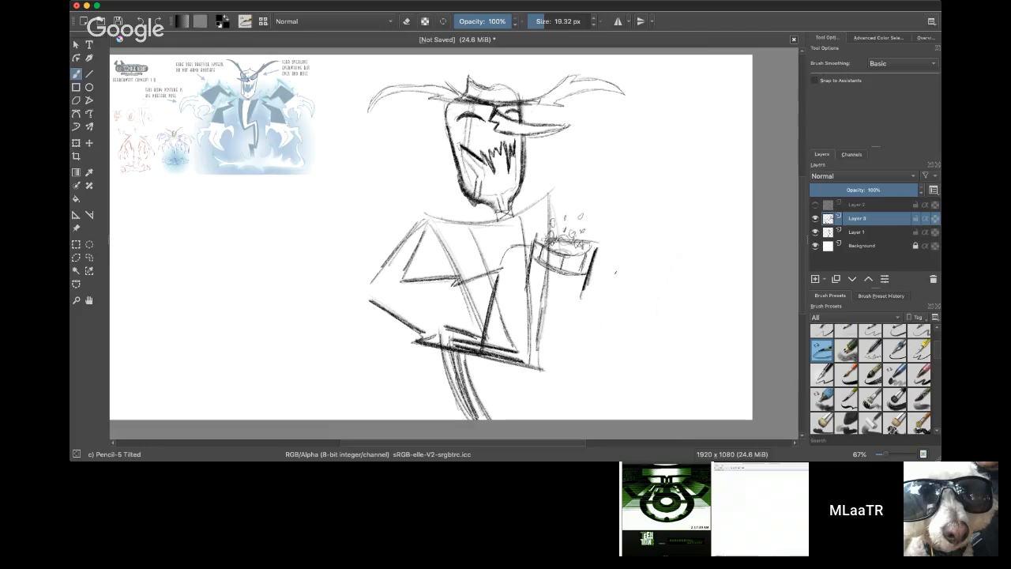
Step: Sketch a jagged contour from the cup's side down to a curled, pointed tip beyond the forearm
{"action": "left_click_drag", "start_coordinate": [586, 286], "coordinate": [605, 312]}
{"action": "mouse_move", "coordinate": [600, 308]}
{"action": "left_mouse_down"}
{"action": "mouse_move", "coordinate": [589, 349]}
{"action": "mouse_move", "coordinate": [558, 355]}
{"action": "mouse_move", "coordinate": [578, 373]}
{"action": "mouse_move", "coordinate": [618, 371]}
{"action": "mouse_move", "coordinate": [618, 357]}
{"action": "mouse_move", "coordinate": [625, 392]}
{"action": "mouse_move", "coordinate": [568, 381]}
{"action": "left_mouse_up"}
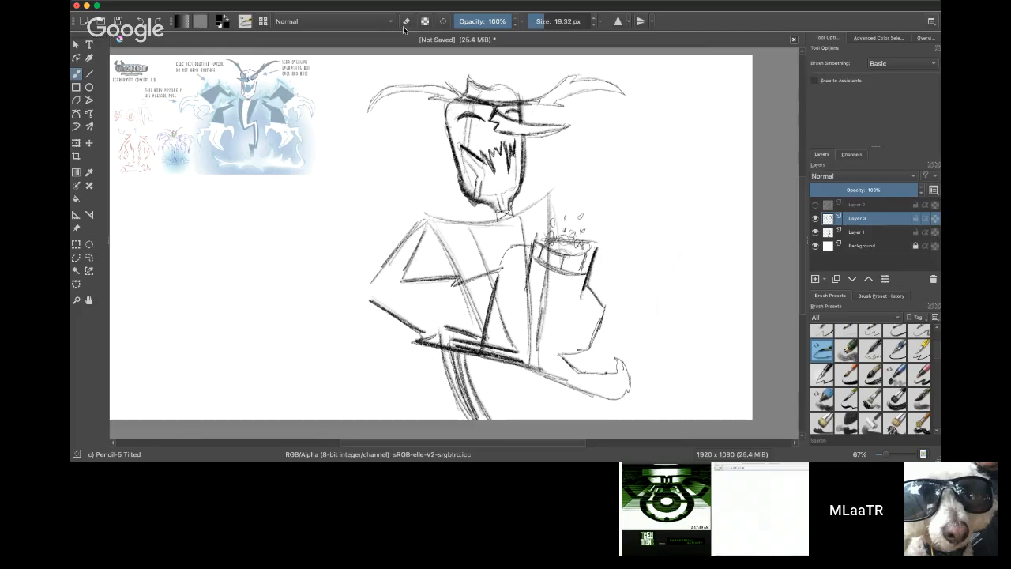
{"action": "key", "text": "e"}
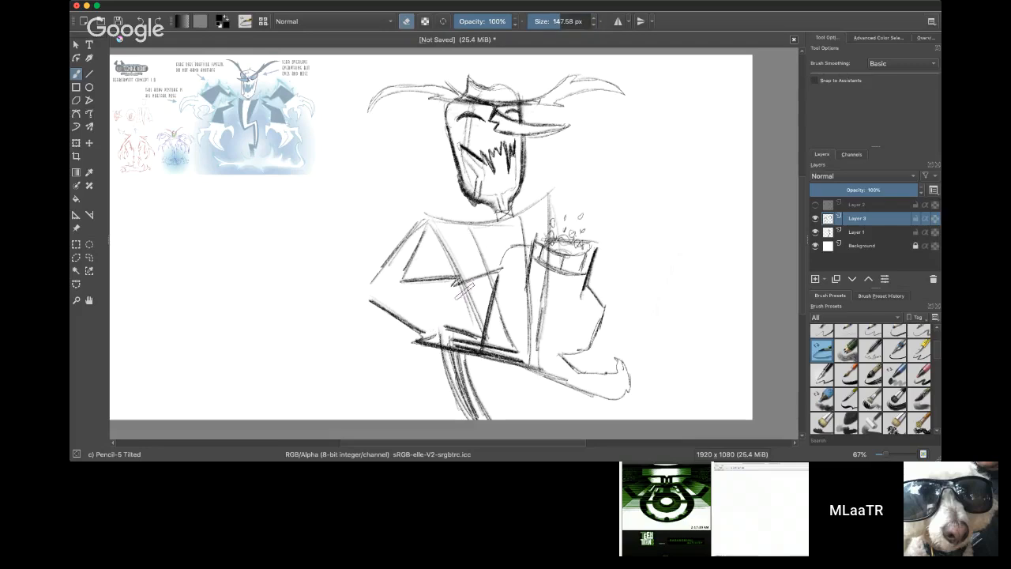
{"action": "key", "text": "e"}
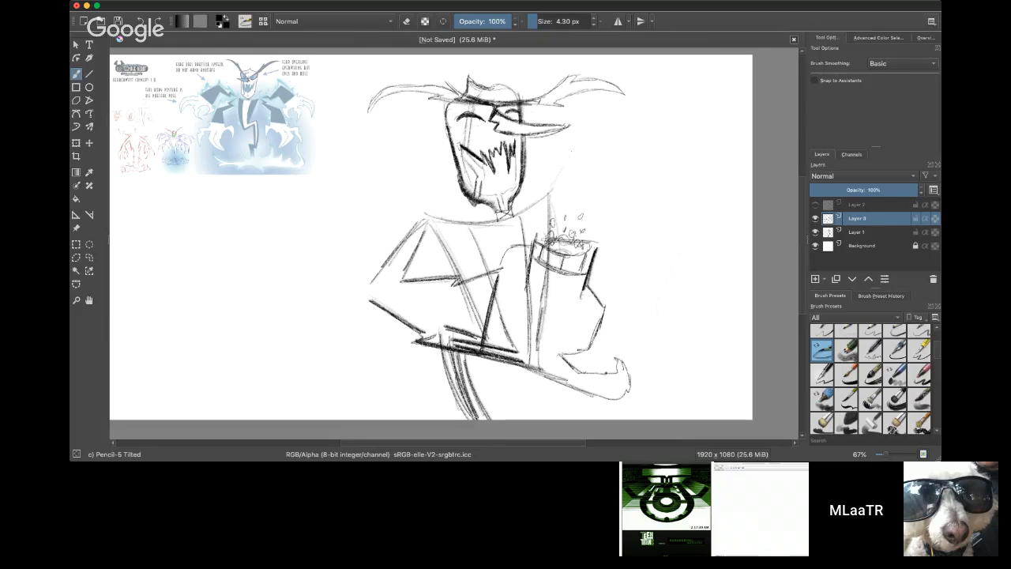
Step: Sketch a large raised angular sleeve from the shoulder above the cup, using a 21.13 px pencil
{"action": "left_click", "coordinate": [545, 22]}
{"action": "left_click_drag", "start_coordinate": [550, 193], "coordinate": [579, 138]}
{"action": "mouse_move", "coordinate": [584, 131]}
{"action": "left_mouse_down"}
{"action": "mouse_move", "coordinate": [561, 112]}
{"action": "mouse_move", "coordinate": [581, 126]}
{"action": "left_mouse_up"}
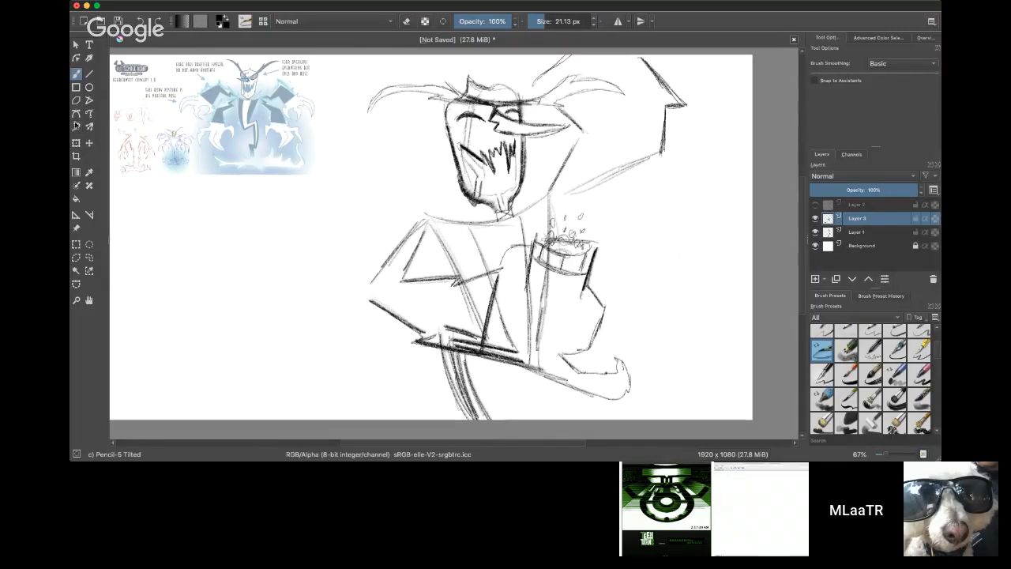
Step: Erase the outer lines of the raised sleeve above the cup with a 147.58 px eraser
{"action": "left_click", "coordinate": [406, 24]}
{"action": "left_click", "coordinate": [560, 23]}
{"action": "mouse_move", "coordinate": [570, 188]}
{"action": "left_mouse_down"}
{"action": "mouse_move", "coordinate": [659, 149]}
{"action": "mouse_move", "coordinate": [668, 91]}
{"action": "mouse_move", "coordinate": [688, 111]}
{"action": "mouse_move", "coordinate": [667, 149]}
{"action": "mouse_move", "coordinate": [662, 118]}
{"action": "left_mouse_up"}
{"action": "left_click_drag", "start_coordinate": [600, 165], "coordinate": [657, 157]}
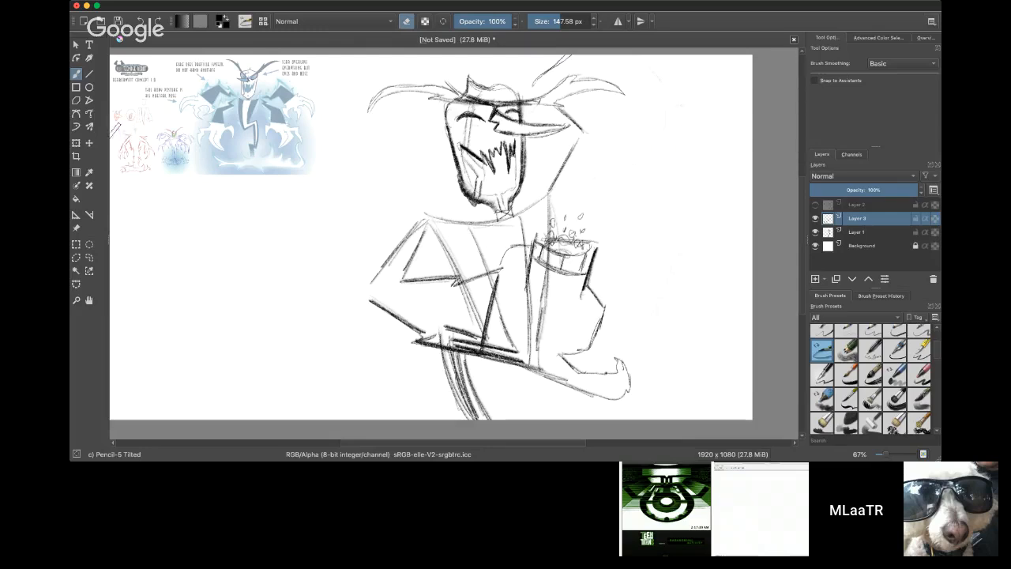
Step: Redraw the raised sleeve above the cup with bold angular strokes and a long vertical edge, using a 48.97 px pencil
{"action": "left_click_drag", "start_coordinate": [550, 20], "coordinate": [548, 21]}
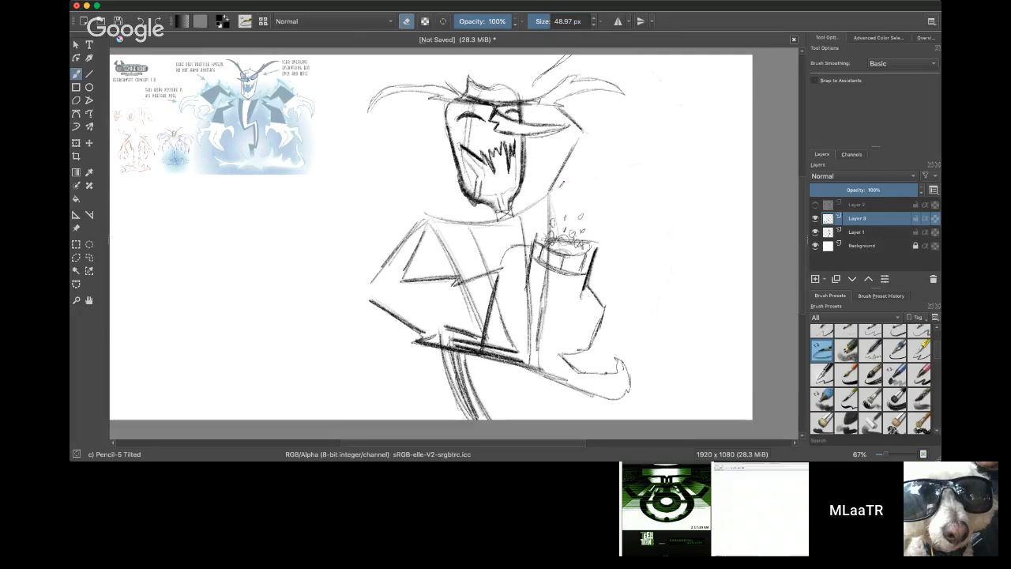
{"action": "key", "text": "e"}
{"action": "mouse_move", "coordinate": [549, 192]}
{"action": "left_mouse_down"}
{"action": "mouse_move", "coordinate": [568, 174]}
{"action": "mouse_move", "coordinate": [605, 180]}
{"action": "left_mouse_up"}
{"action": "left_click_drag", "start_coordinate": [572, 152], "coordinate": [603, 152]}
{"action": "mouse_move", "coordinate": [559, 107]}
{"action": "left_mouse_down"}
{"action": "mouse_move", "coordinate": [608, 157]}
{"action": "mouse_move", "coordinate": [618, 183]}
{"action": "mouse_move", "coordinate": [634, 185]}
{"action": "left_mouse_up"}
{"action": "left_click_drag", "start_coordinate": [603, 181], "coordinate": [636, 186]}
{"action": "left_click_drag", "start_coordinate": [638, 144], "coordinate": [640, 173]}
{"action": "left_click_drag", "start_coordinate": [635, 89], "coordinate": [640, 175]}
{"action": "mouse_move", "coordinate": [640, 173]}
{"action": "left_mouse_down"}
{"action": "mouse_move", "coordinate": [632, 77]}
{"action": "mouse_move", "coordinate": [638, 158]}
{"action": "left_mouse_up"}
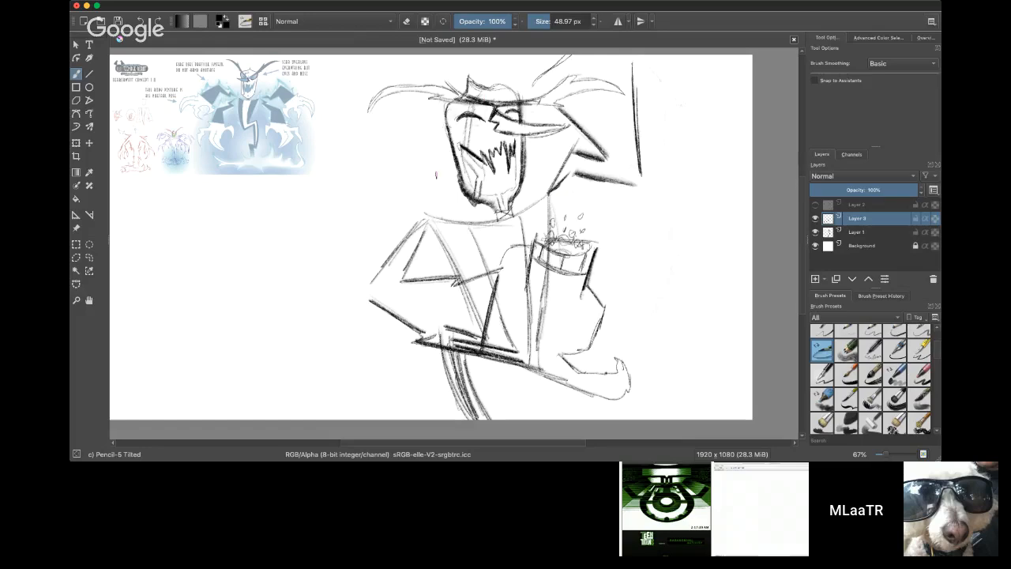
Step: Sketch the opposite raised sleeve as a large angular shape beside the head and link it to the shoulder and head
{"action": "left_click_drag", "start_coordinate": [399, 197], "coordinate": [434, 215]}
{"action": "mouse_move", "coordinate": [411, 181]}
{"action": "left_mouse_down"}
{"action": "mouse_move", "coordinate": [435, 213]}
{"action": "mouse_move", "coordinate": [382, 228]}
{"action": "mouse_move", "coordinate": [376, 200]}
{"action": "mouse_move", "coordinate": [360, 245]}
{"action": "left_mouse_up"}
{"action": "mouse_move", "coordinate": [327, 182]}
{"action": "left_mouse_down"}
{"action": "mouse_move", "coordinate": [360, 246]}
{"action": "mouse_move", "coordinate": [394, 183]}
{"action": "mouse_move", "coordinate": [362, 226]}
{"action": "left_mouse_up"}
{"action": "left_click_drag", "start_coordinate": [398, 143], "coordinate": [362, 227]}
{"action": "mouse_move", "coordinate": [415, 125]}
{"action": "left_mouse_down"}
{"action": "mouse_move", "coordinate": [368, 223]}
{"action": "mouse_move", "coordinate": [392, 166]}
{"action": "left_mouse_up"}
{"action": "left_click_drag", "start_coordinate": [339, 110], "coordinate": [352, 229]}
{"action": "left_click_drag", "start_coordinate": [331, 131], "coordinate": [359, 238]}
{"action": "left_click_drag", "start_coordinate": [331, 111], "coordinate": [420, 124]}
{"action": "left_click_drag", "start_coordinate": [329, 93], "coordinate": [360, 55]}
{"action": "left_click_drag", "start_coordinate": [534, 82], "coordinate": [505, 86]}
{"action": "left_click_drag", "start_coordinate": [418, 121], "coordinate": [448, 104]}
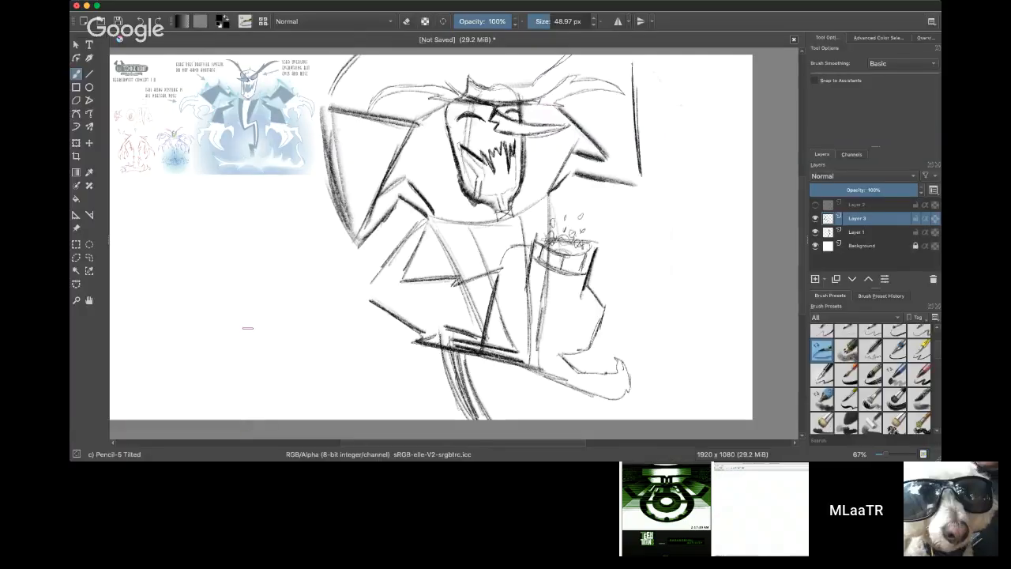
Step: Sketch a tall open rectangle at the canvas's lower edge, and add the cup's base and an extra bubble
{"action": "mouse_move", "coordinate": [248, 418]}
{"action": "left_mouse_down"}
{"action": "mouse_move", "coordinate": [250, 316]}
{"action": "mouse_move", "coordinate": [298, 317]}
{"action": "mouse_move", "coordinate": [357, 419]}
{"action": "left_mouse_up"}
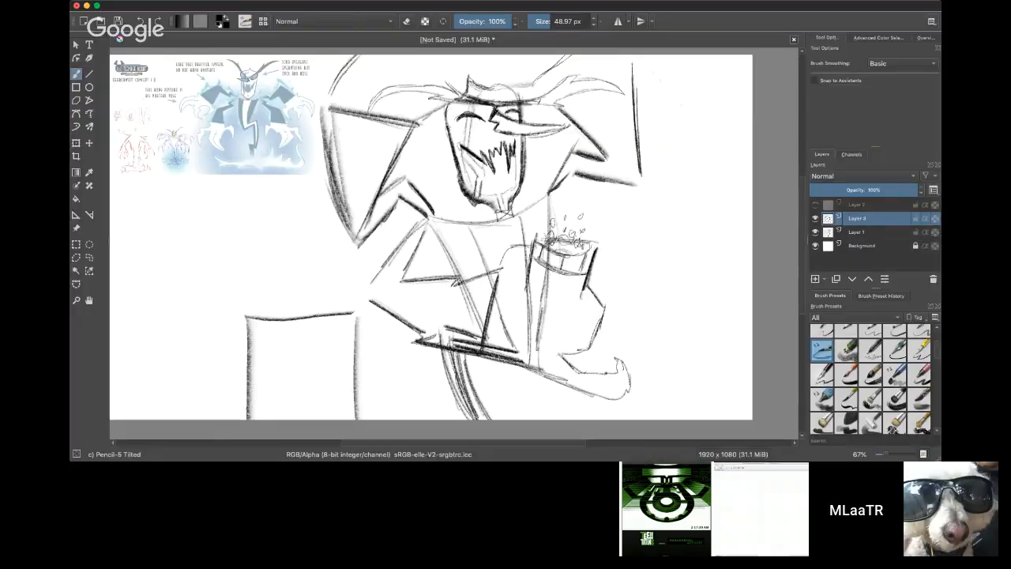
{"action": "mouse_move", "coordinate": [582, 296]}
{"action": "left_mouse_down"}
{"action": "mouse_move", "coordinate": [541, 303]}
{"action": "mouse_move", "coordinate": [562, 300]}
{"action": "mouse_move", "coordinate": [581, 326]}
{"action": "mouse_move", "coordinate": [610, 322]}
{"action": "mouse_move", "coordinate": [619, 308]}
{"action": "left_mouse_up"}
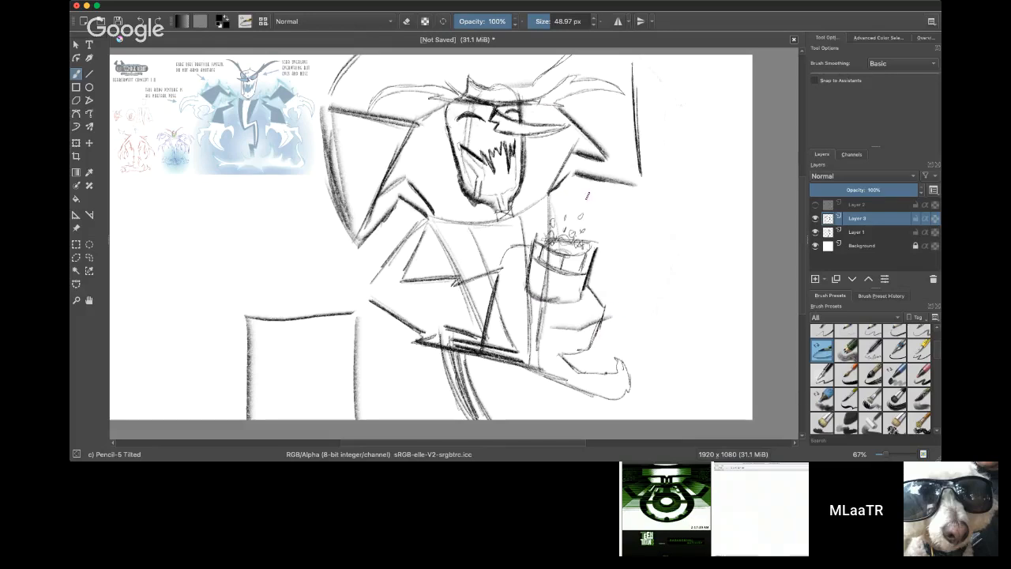
{"action": "left_click_drag", "start_coordinate": [597, 212], "coordinate": [596, 220]}
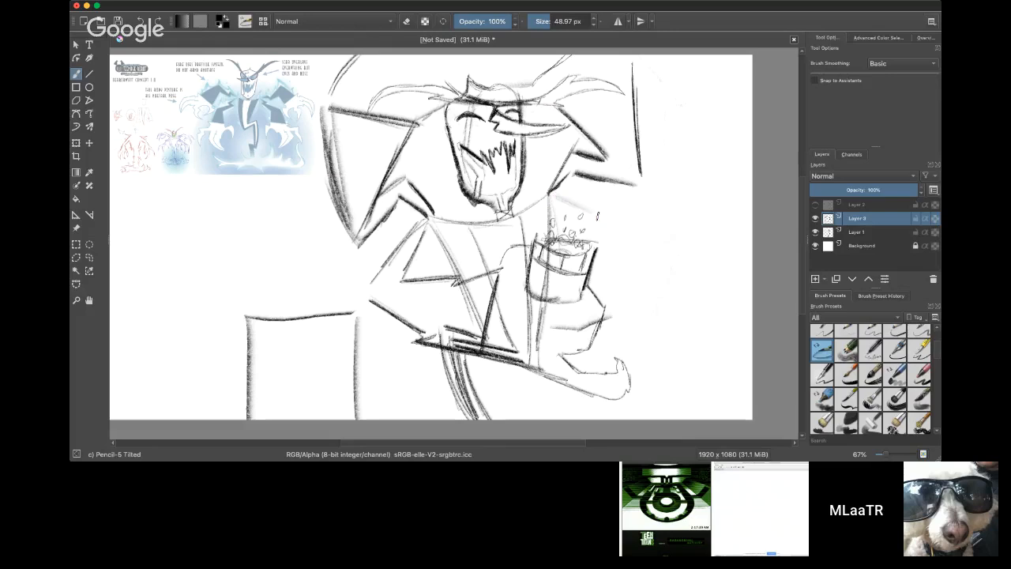
Step: Sketch a bent arm with a curved clawed hand around and above the cup, using a 19.32 px pencil
{"action": "left_click", "coordinate": [544, 22]}
{"action": "mouse_move", "coordinate": [550, 196]}
{"action": "left_mouse_down"}
{"action": "mouse_move", "coordinate": [612, 224]}
{"action": "mouse_move", "coordinate": [586, 218]}
{"action": "left_mouse_up"}
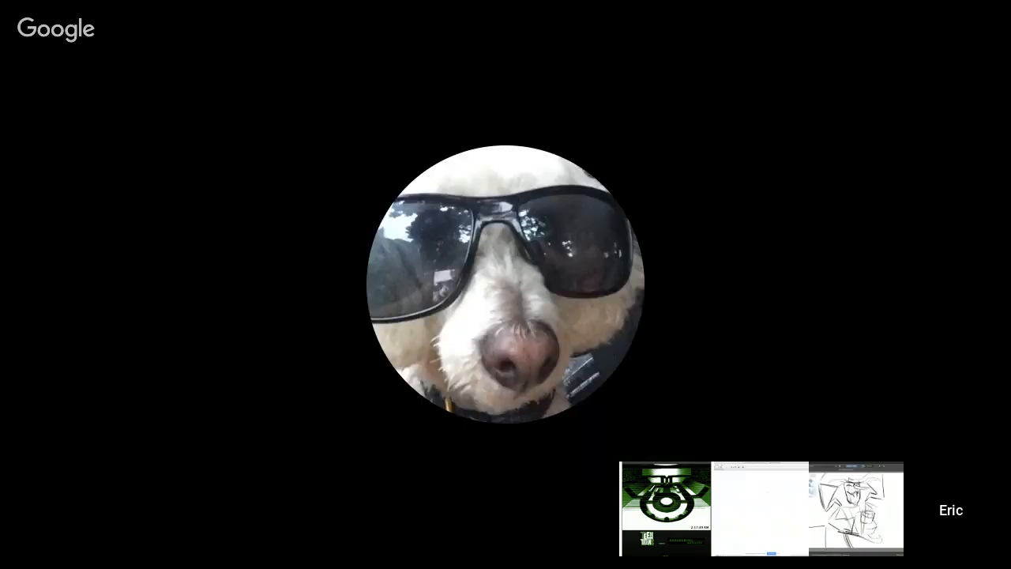
{"action": "mouse_move", "coordinate": [619, 198]}
{"action": "left_mouse_down"}
{"action": "mouse_move", "coordinate": [613, 245]}
{"action": "mouse_move", "coordinate": [616, 208]}
{"action": "mouse_move", "coordinate": [644, 215]}
{"action": "mouse_move", "coordinate": [619, 248]}
{"action": "left_mouse_up"}
{"action": "mouse_move", "coordinate": [646, 215]}
{"action": "left_mouse_down"}
{"action": "mouse_move", "coordinate": [620, 248]}
{"action": "mouse_move", "coordinate": [637, 302]}
{"action": "mouse_move", "coordinate": [663, 252]}
{"action": "mouse_move", "coordinate": [670, 277]}
{"action": "left_mouse_up"}
{"action": "left_click_drag", "start_coordinate": [639, 301], "coordinate": [674, 261]}
{"action": "left_click_drag", "start_coordinate": [653, 247], "coordinate": [638, 288]}
{"action": "left_click_drag", "start_coordinate": [570, 238], "coordinate": [592, 203]}
{"action": "mouse_move", "coordinate": [570, 239]}
{"action": "left_mouse_down"}
{"action": "mouse_move", "coordinate": [584, 205]}
{"action": "mouse_move", "coordinate": [614, 207]}
{"action": "mouse_move", "coordinate": [604, 227]}
{"action": "mouse_move", "coordinate": [613, 232]}
{"action": "left_mouse_up"}
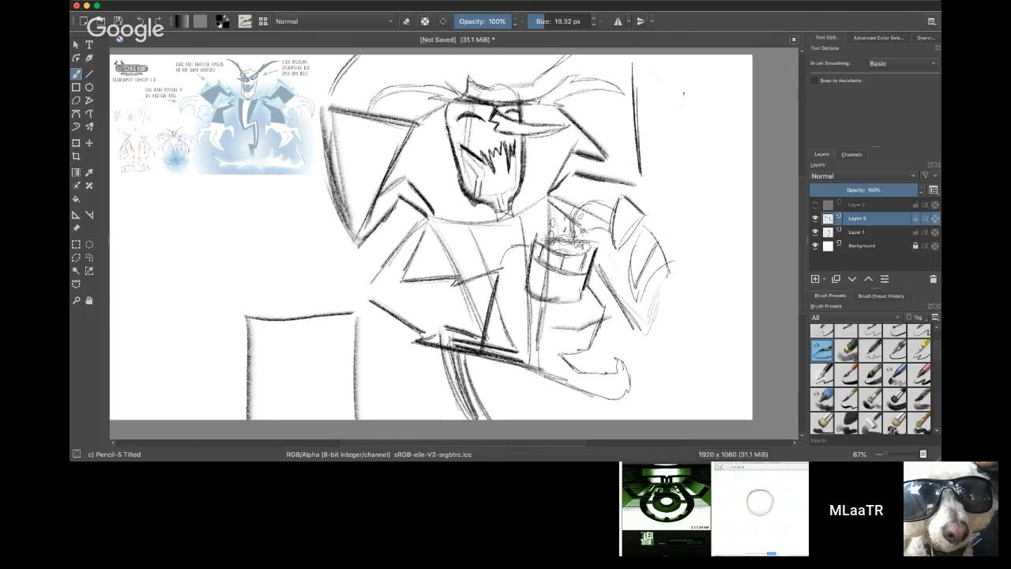
Step: On Layer 1, erase the torso lines behind the forearm and cup with an 84.62 px eraser and redraw the zigzag tail lower
{"action": "left_click_drag", "start_coordinate": [470, 360], "coordinate": [490, 419]}
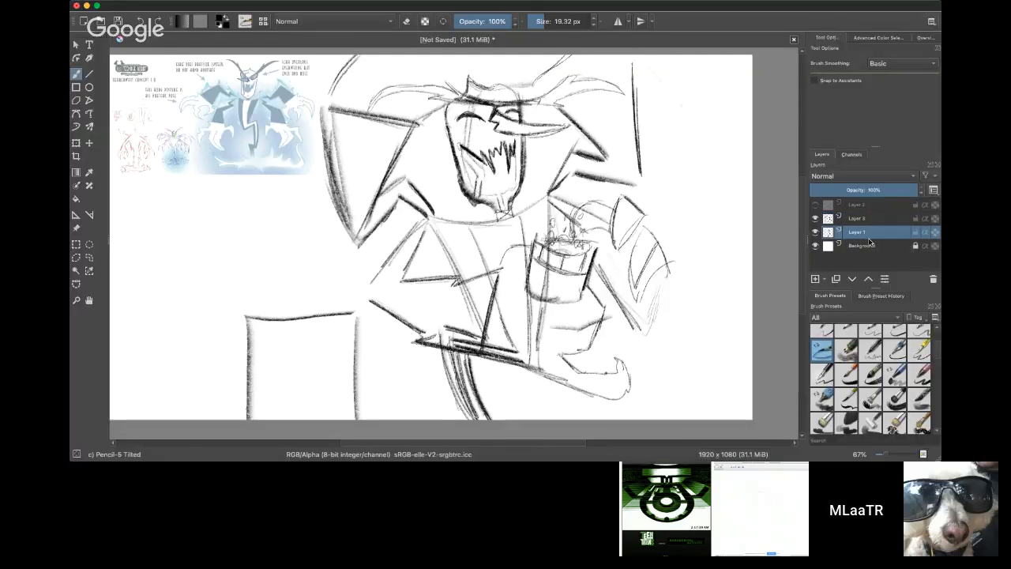
{"action": "left_click", "coordinate": [553, 21]}
{"action": "key", "text": "e"}
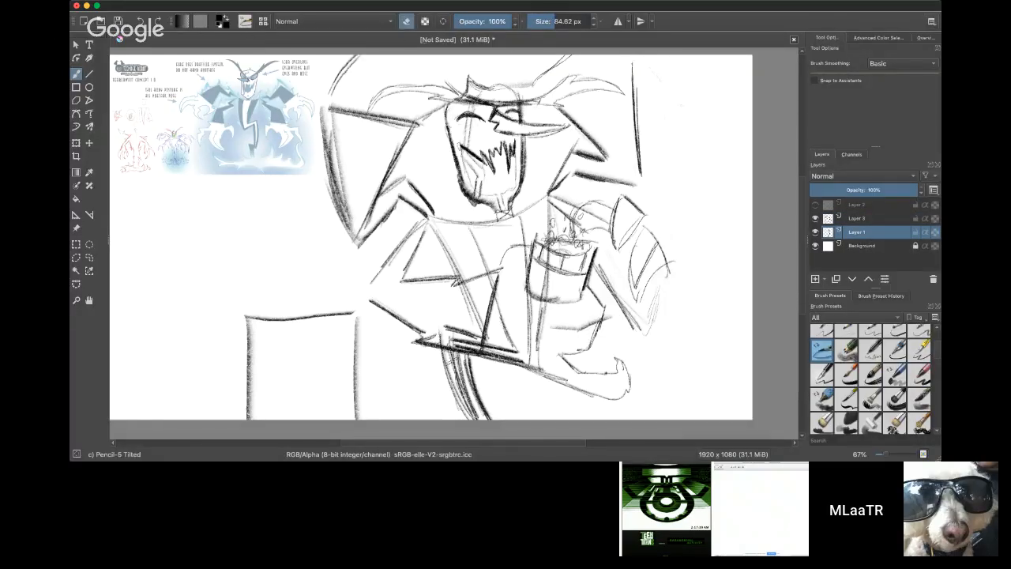
{"action": "mouse_move", "coordinate": [455, 398]}
{"action": "left_mouse_down"}
{"action": "mouse_move", "coordinate": [443, 338]}
{"action": "mouse_move", "coordinate": [460, 393]}
{"action": "mouse_move", "coordinate": [482, 409]}
{"action": "mouse_move", "coordinate": [462, 314]}
{"action": "mouse_move", "coordinate": [506, 376]}
{"action": "mouse_move", "coordinate": [517, 333]}
{"action": "mouse_move", "coordinate": [508, 288]}
{"action": "mouse_move", "coordinate": [478, 290]}
{"action": "mouse_move", "coordinate": [484, 315]}
{"action": "left_mouse_up"}
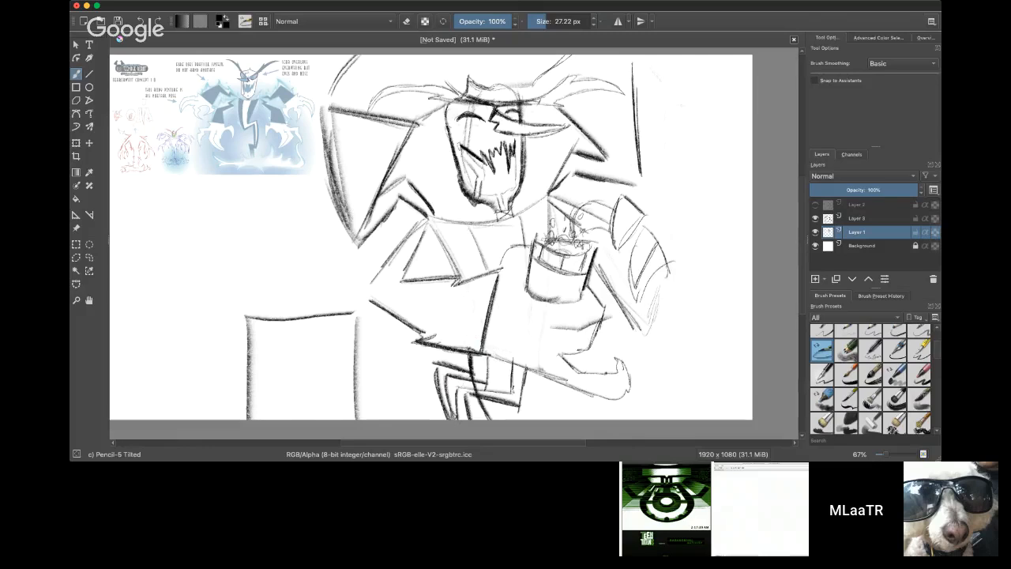
Step: On the layer above Layer 1, erase the stray stroke crossing the zigzag tail and enlarge the eraser to 55.80 px
{"action": "left_click", "coordinate": [864, 222]}
{"action": "key", "text": "e"}
{"action": "mouse_move", "coordinate": [472, 365]}
{"action": "left_mouse_down"}
{"action": "mouse_move", "coordinate": [490, 417]}
{"action": "mouse_move", "coordinate": [480, 401]}
{"action": "left_mouse_up"}
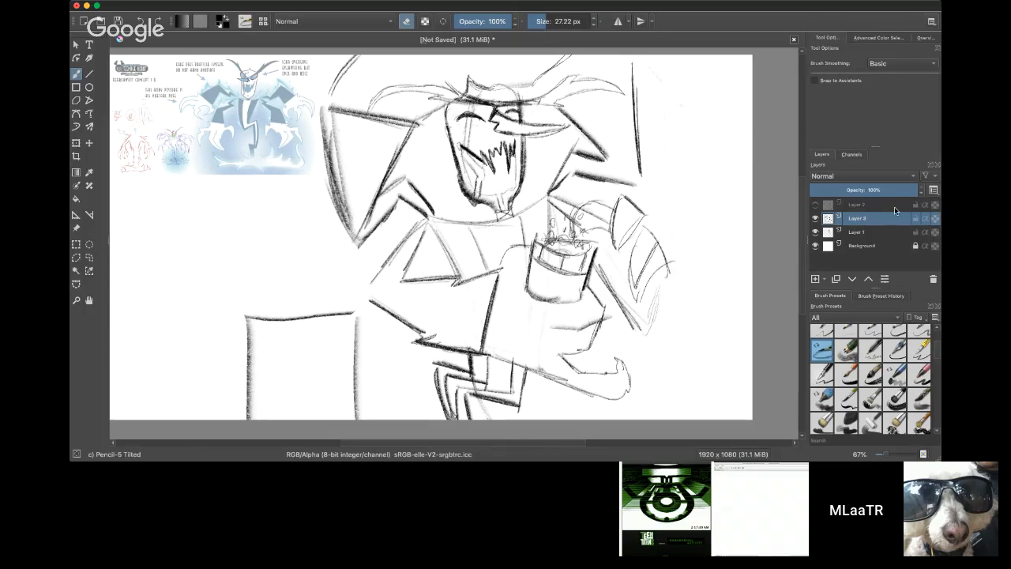
{"action": "left_click", "coordinate": [550, 16]}
{"action": "left_click_drag", "start_coordinate": [550, 15], "coordinate": [558, 20]}
{"action": "key", "text": "super+Tab"}
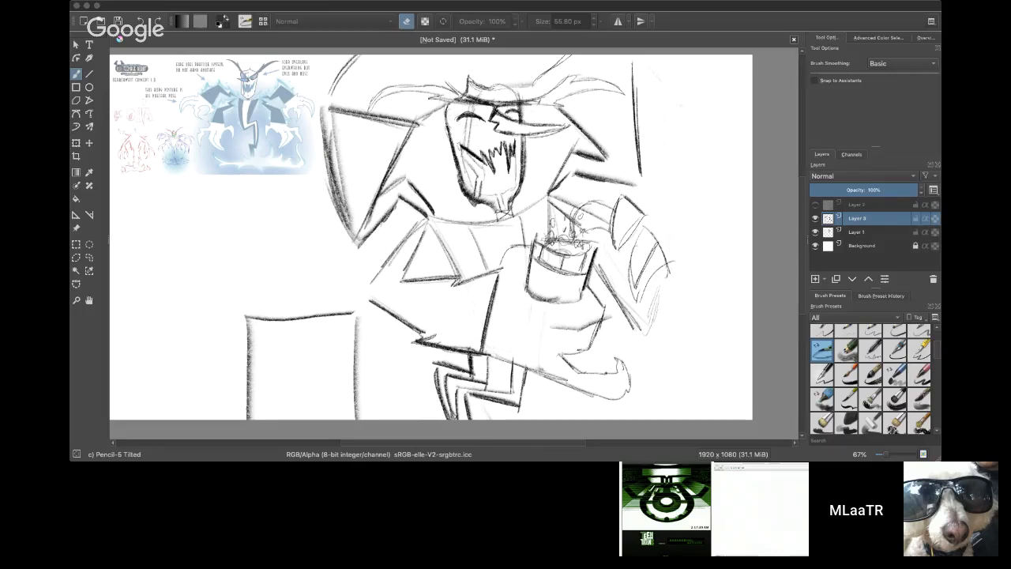
Step: Hide the two layers holding the villain-with-cup sketch and add a new paint layer directly above the Background
{"action": "left_click", "coordinate": [816, 232]}
{"action": "left_click", "coordinate": [815, 219]}
{"action": "left_click", "coordinate": [872, 247]}
{"action": "left_click", "coordinate": [815, 279]}
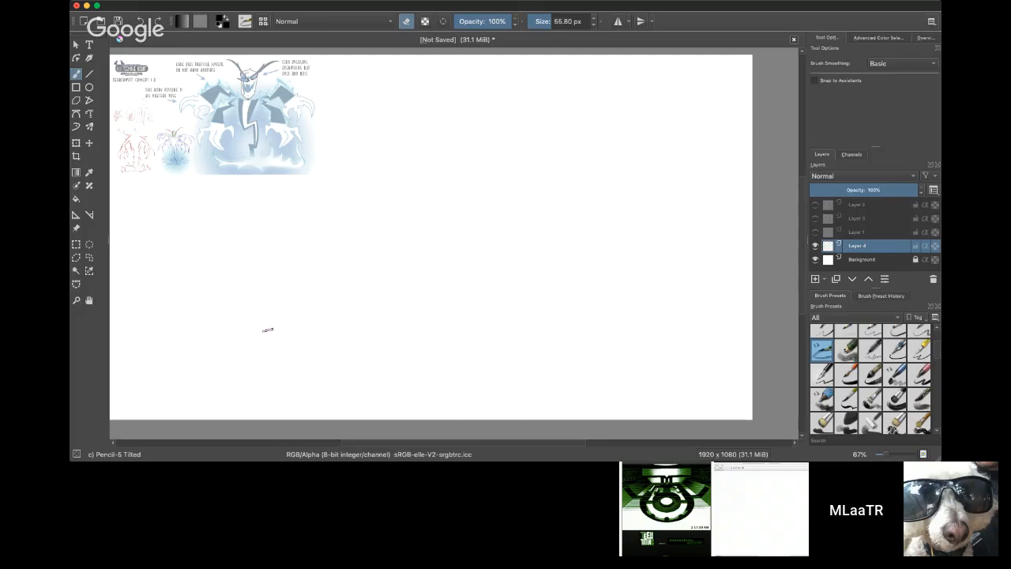
Step: With the 55.80 px pencil, sketch a two-sided building block at the canvas's lower edge with a tiny figure on its roof, and add another layer
{"action": "key", "text": "e"}
{"action": "left_click_drag", "start_coordinate": [283, 314], "coordinate": [276, 419]}
{"action": "left_click_drag", "start_coordinate": [278, 306], "coordinate": [272, 418]}
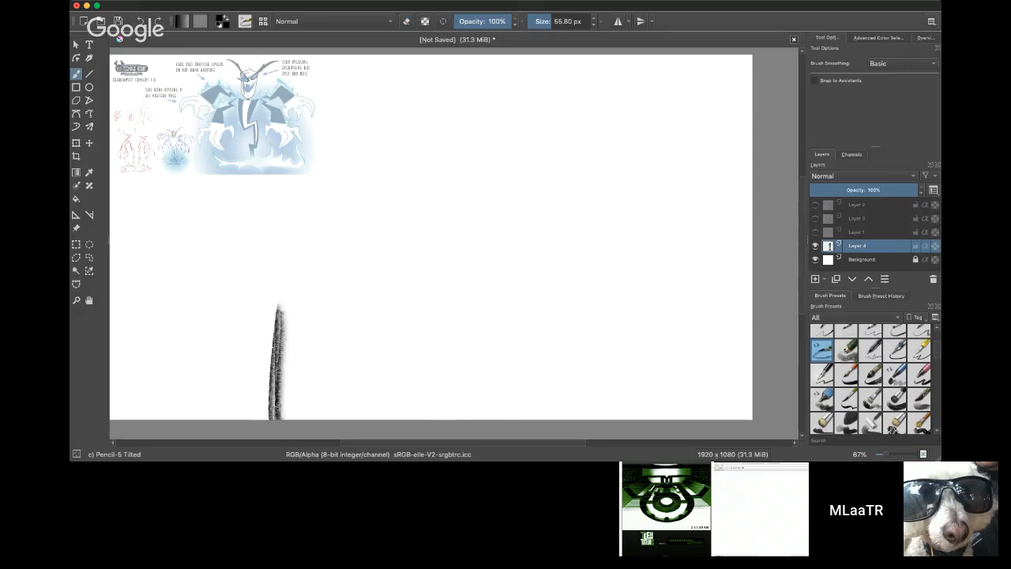
{"action": "mouse_move", "coordinate": [287, 310]}
{"action": "left_mouse_down"}
{"action": "mouse_move", "coordinate": [450, 292]}
{"action": "mouse_move", "coordinate": [431, 300]}
{"action": "mouse_move", "coordinate": [432, 419]}
{"action": "left_mouse_up"}
{"action": "left_click_drag", "start_coordinate": [431, 353], "coordinate": [432, 417]}
{"action": "mouse_move", "coordinate": [429, 292]}
{"action": "left_mouse_down"}
{"action": "mouse_move", "coordinate": [512, 325]}
{"action": "mouse_move", "coordinate": [517, 419]}
{"action": "left_mouse_up"}
{"action": "left_click_drag", "start_coordinate": [516, 329], "coordinate": [519, 418]}
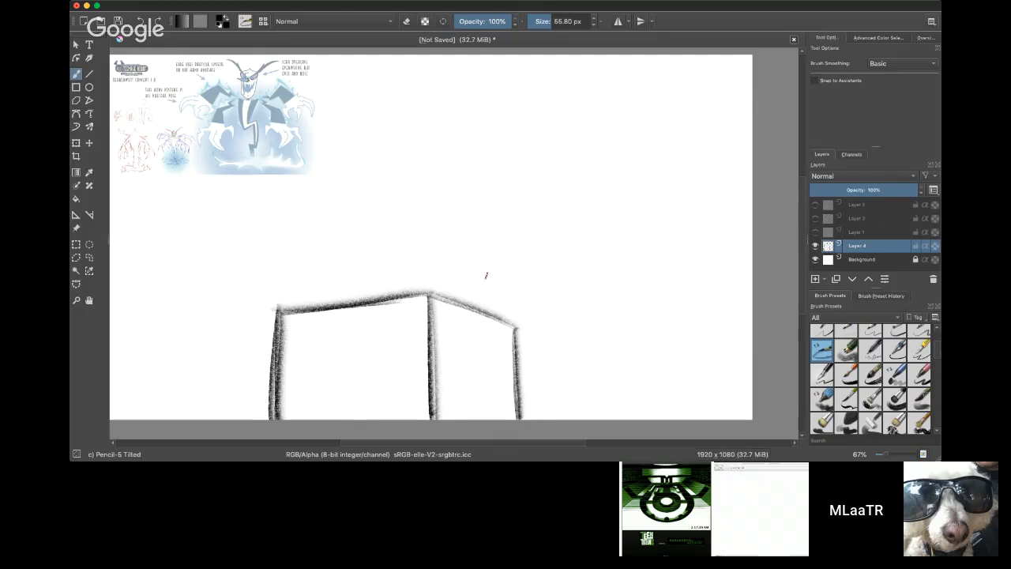
{"action": "mouse_move", "coordinate": [483, 295]}
{"action": "left_mouse_down"}
{"action": "mouse_move", "coordinate": [480, 311]}
{"action": "mouse_move", "coordinate": [492, 314]}
{"action": "mouse_move", "coordinate": [481, 310]}
{"action": "mouse_move", "coordinate": [484, 270]}
{"action": "mouse_move", "coordinate": [469, 275]}
{"action": "mouse_move", "coordinate": [497, 272]}
{"action": "mouse_move", "coordinate": [484, 274]}
{"action": "left_mouse_up"}
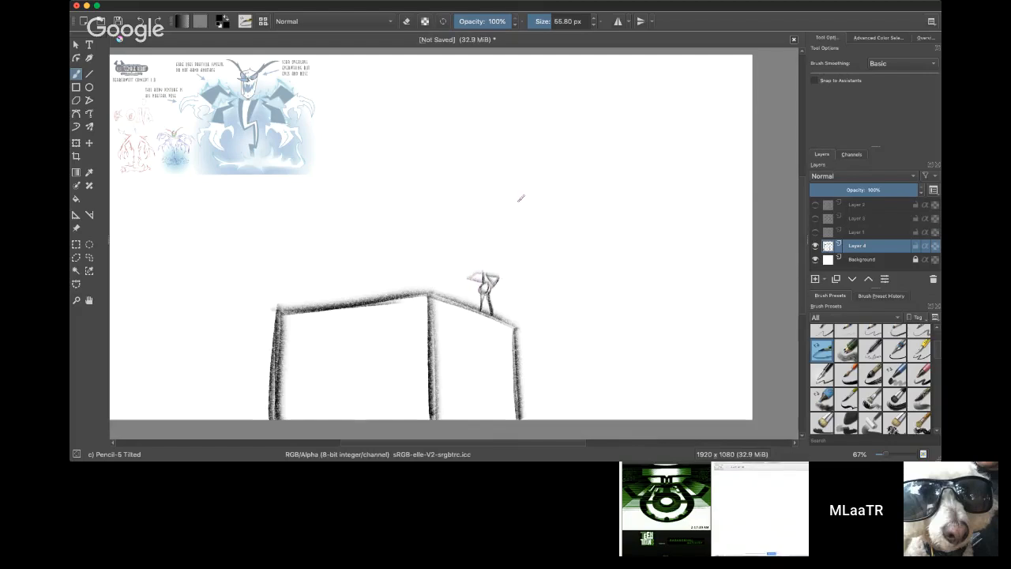
{"action": "left_click", "coordinate": [820, 283]}
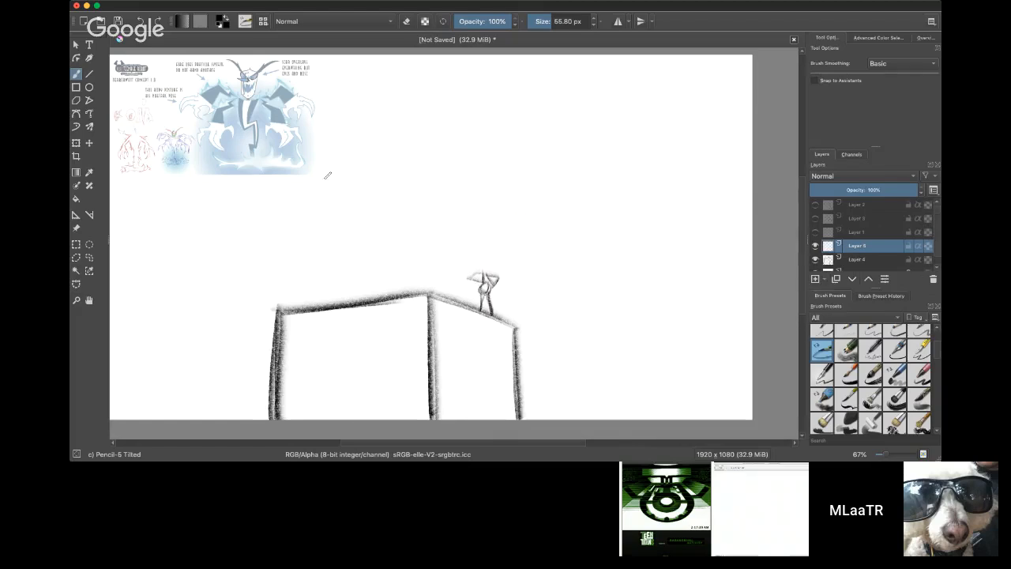
Step: Try to sketch a large tilted head outline above the tiny figure, with two loose diagonal strokes beside it
{"action": "left_click_drag", "start_coordinate": [306, 194], "coordinate": [393, 261]}
{"action": "left_click_drag", "start_coordinate": [402, 123], "coordinate": [443, 199]}
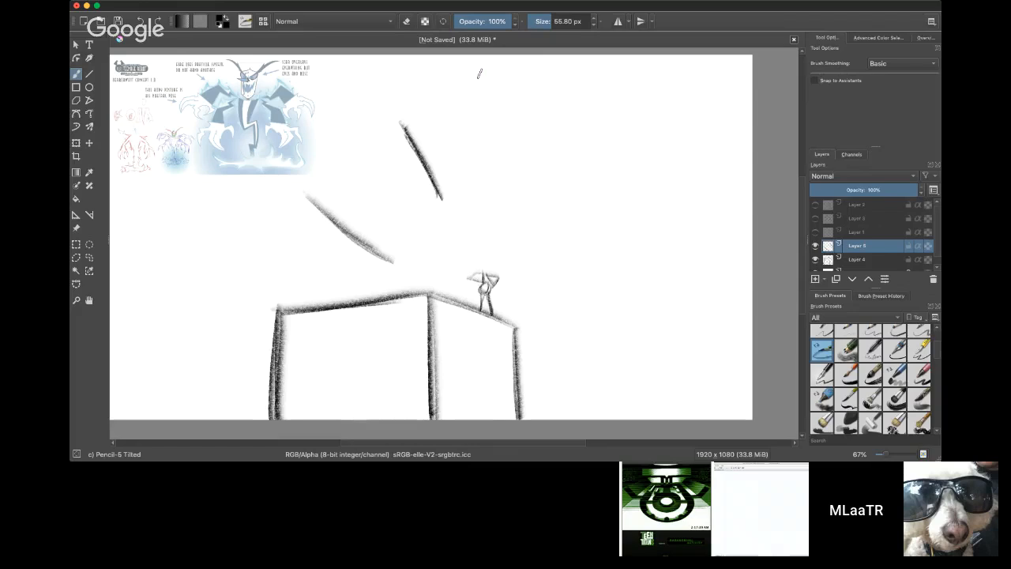
{"action": "left_click_drag", "start_coordinate": [517, 202], "coordinate": [557, 253]}
{"action": "left_click_drag", "start_coordinate": [491, 180], "coordinate": [549, 256]}
{"action": "mouse_move", "coordinate": [501, 207]}
{"action": "left_mouse_down"}
{"action": "mouse_move", "coordinate": [499, 125]}
{"action": "mouse_move", "coordinate": [537, 129]}
{"action": "mouse_move", "coordinate": [533, 137]}
{"action": "mouse_move", "coordinate": [573, 131]}
{"action": "mouse_move", "coordinate": [621, 188]}
{"action": "left_mouse_up"}
{"action": "left_click_drag", "start_coordinate": [589, 133], "coordinate": [622, 231]}
{"action": "left_click_drag", "start_coordinate": [600, 156], "coordinate": [625, 237]}
{"action": "left_click_drag", "start_coordinate": [611, 198], "coordinate": [632, 256]}
{"action": "left_click_drag", "start_coordinate": [526, 233], "coordinate": [556, 267]}
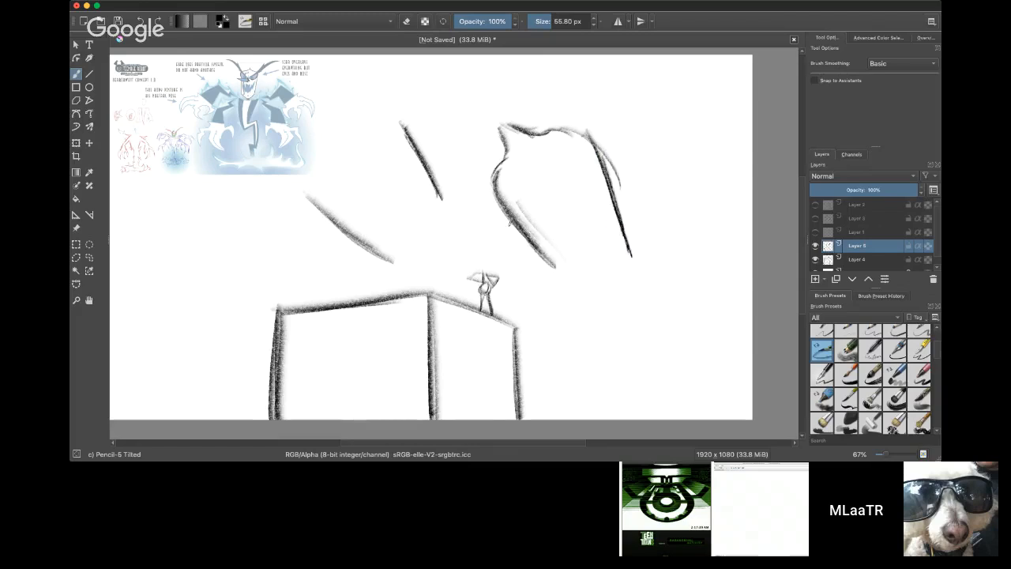
Step: Erase the diagonal strokes and the head outline from the upper layer with a 176.54 px eraser
{"action": "left_click_drag", "start_coordinate": [551, 21], "coordinate": [562, 22]}
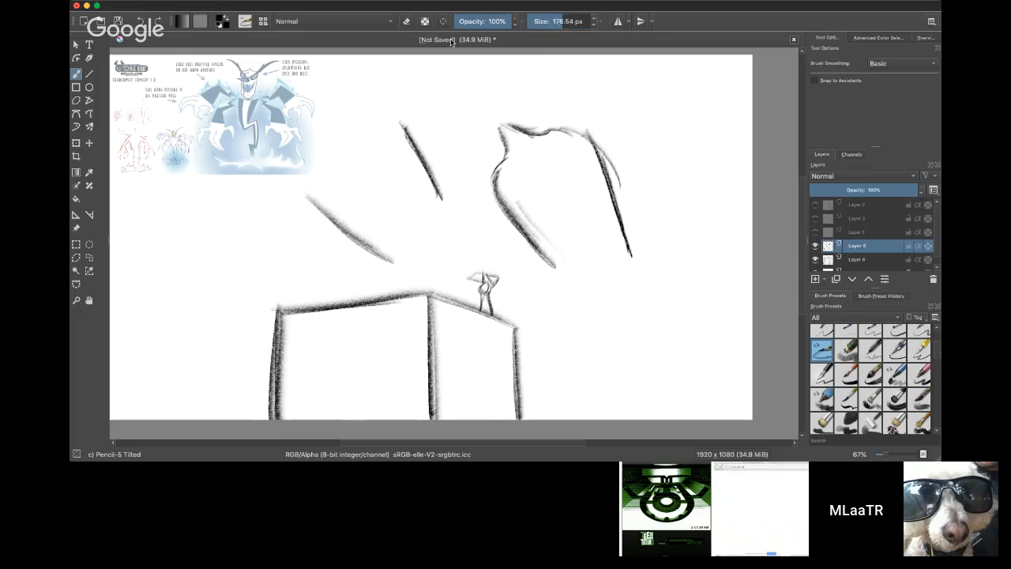
{"action": "key", "text": "e"}
{"action": "left_click_drag", "start_coordinate": [436, 179], "coordinate": [450, 206]}
{"action": "left_click_drag", "start_coordinate": [311, 199], "coordinate": [387, 263]}
{"action": "mouse_move", "coordinate": [497, 183]}
{"action": "left_mouse_down"}
{"action": "mouse_move", "coordinate": [569, 279]}
{"action": "mouse_move", "coordinate": [522, 212]}
{"action": "mouse_move", "coordinate": [513, 126]}
{"action": "mouse_move", "coordinate": [556, 133]}
{"action": "mouse_move", "coordinate": [592, 114]}
{"action": "mouse_move", "coordinate": [623, 221]}
{"action": "mouse_move", "coordinate": [587, 124]}
{"action": "mouse_move", "coordinate": [404, 140]}
{"action": "left_mouse_up"}
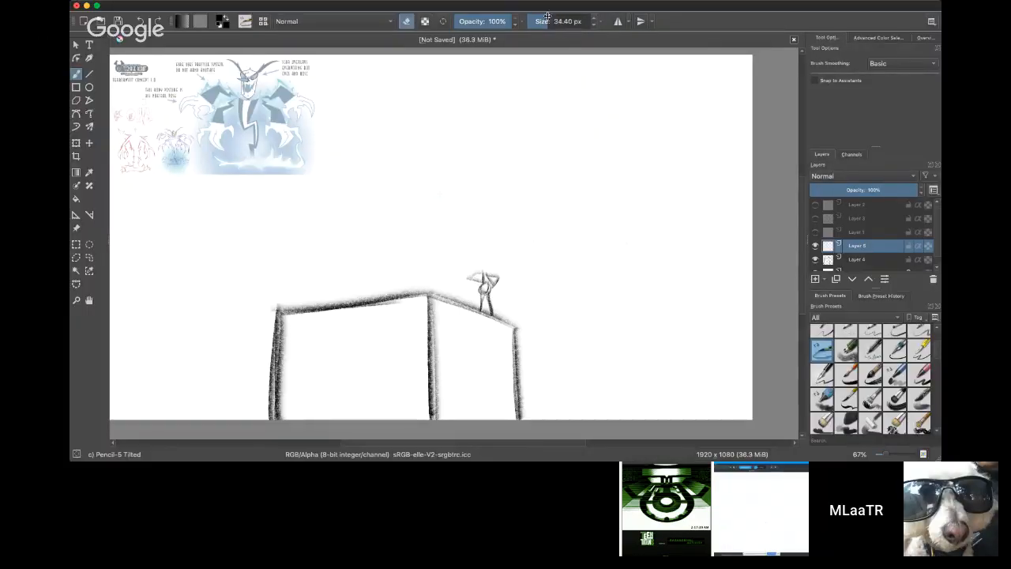
Step: Sketch a large tilted head outline looming over the tiny figure, with a pointed crown and jagged chin, using a 59.43 px pencil
{"action": "key", "text": "e"}
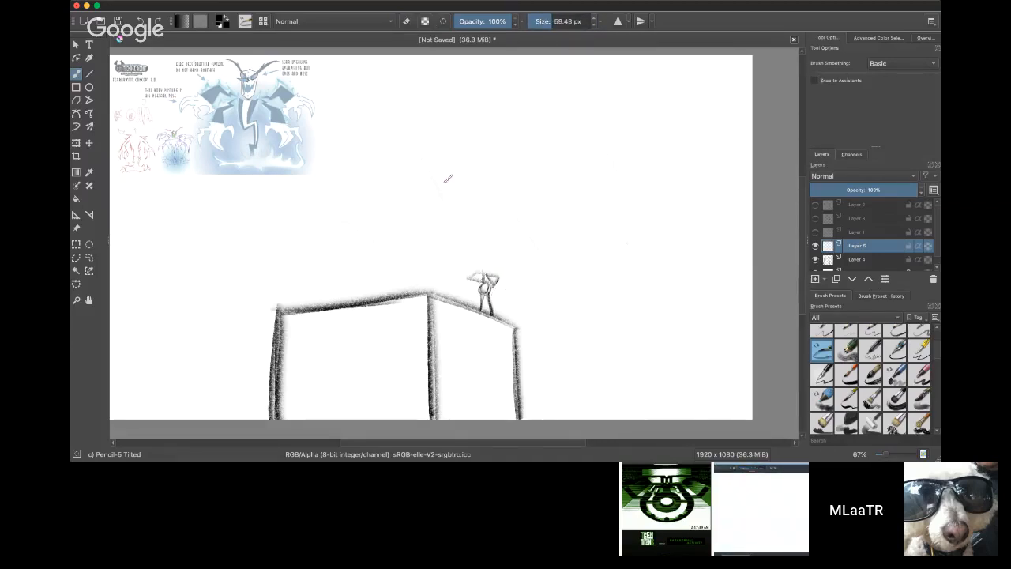
{"action": "mouse_move", "coordinate": [451, 175]}
{"action": "left_mouse_down"}
{"action": "mouse_move", "coordinate": [490, 233]}
{"action": "mouse_move", "coordinate": [451, 168]}
{"action": "mouse_move", "coordinate": [469, 141]}
{"action": "mouse_move", "coordinate": [471, 98]}
{"action": "mouse_move", "coordinate": [505, 114]}
{"action": "mouse_move", "coordinate": [544, 101]}
{"action": "mouse_move", "coordinate": [601, 202]}
{"action": "left_mouse_up"}
{"action": "left_click_drag", "start_coordinate": [582, 140], "coordinate": [608, 253]}
{"action": "left_click_drag", "start_coordinate": [584, 175], "coordinate": [614, 262]}
{"action": "left_click_drag", "start_coordinate": [569, 131], "coordinate": [624, 263]}
{"action": "left_click_drag", "start_coordinate": [485, 246], "coordinate": [536, 278]}
{"action": "mouse_move", "coordinate": [479, 225]}
{"action": "left_mouse_down"}
{"action": "mouse_move", "coordinate": [539, 293]}
{"action": "mouse_move", "coordinate": [543, 282]}
{"action": "mouse_move", "coordinate": [577, 299]}
{"action": "mouse_move", "coordinate": [599, 270]}
{"action": "mouse_move", "coordinate": [578, 286]}
{"action": "mouse_move", "coordinate": [590, 278]}
{"action": "mouse_move", "coordinate": [583, 298]}
{"action": "mouse_move", "coordinate": [593, 262]}
{"action": "left_mouse_up"}
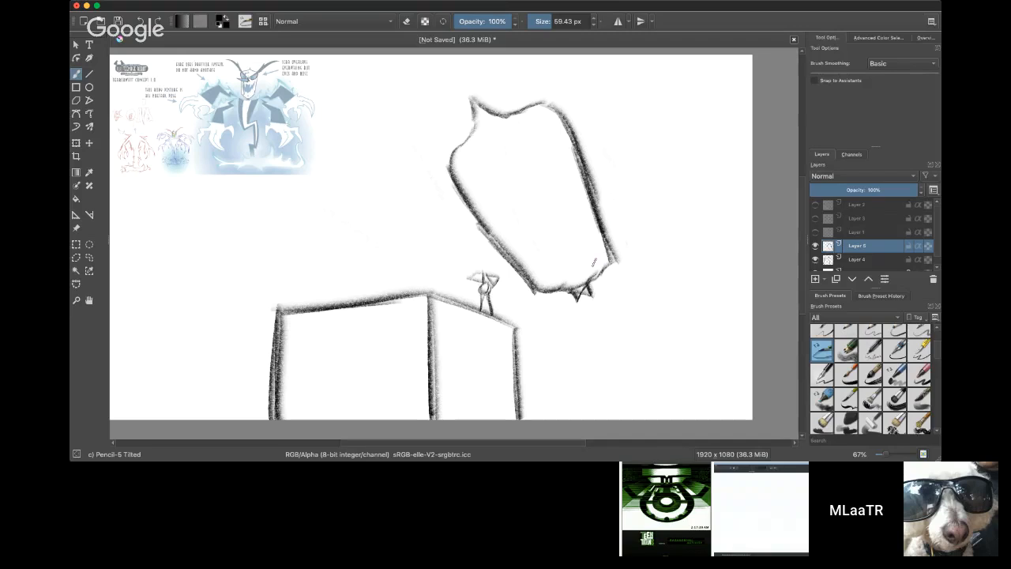
Step: Sketch the head's near eye as a round shape under a curved brow, and run the far brow line up off the canvas
{"action": "mouse_move", "coordinate": [408, 158]}
{"action": "left_mouse_down"}
{"action": "mouse_move", "coordinate": [482, 173]}
{"action": "mouse_move", "coordinate": [402, 160]}
{"action": "mouse_move", "coordinate": [467, 164]}
{"action": "mouse_move", "coordinate": [447, 156]}
{"action": "mouse_move", "coordinate": [475, 167]}
{"action": "mouse_move", "coordinate": [444, 151]}
{"action": "mouse_move", "coordinate": [519, 181]}
{"action": "left_mouse_up"}
{"action": "mouse_move", "coordinate": [447, 156]}
{"action": "left_mouse_down"}
{"action": "mouse_move", "coordinate": [441, 198]}
{"action": "mouse_move", "coordinate": [462, 210]}
{"action": "mouse_move", "coordinate": [490, 206]}
{"action": "mouse_move", "coordinate": [526, 179]}
{"action": "mouse_move", "coordinate": [536, 142]}
{"action": "left_mouse_up"}
{"action": "mouse_move", "coordinate": [520, 180]}
{"action": "left_mouse_down"}
{"action": "mouse_move", "coordinate": [558, 63]}
{"action": "mouse_move", "coordinate": [542, 139]}
{"action": "mouse_move", "coordinate": [546, 90]}
{"action": "mouse_move", "coordinate": [543, 115]}
{"action": "mouse_move", "coordinate": [561, 56]}
{"action": "left_mouse_up"}
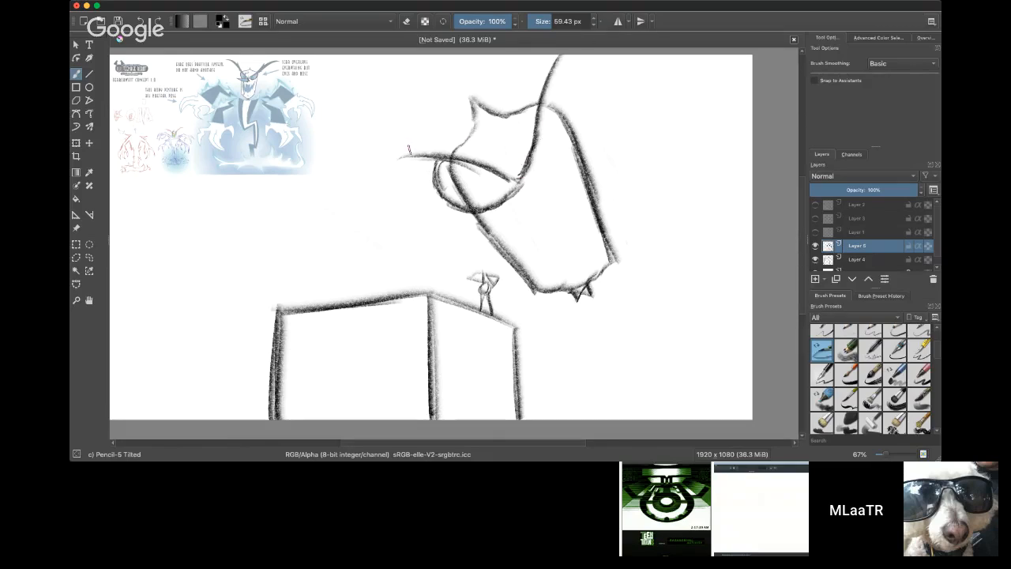
Step: Extend both brow lines into long, sweeping, forked horns and thicken the far horn's strokes
{"action": "mouse_move", "coordinate": [415, 158]}
{"action": "left_mouse_down"}
{"action": "mouse_move", "coordinate": [360, 126]}
{"action": "mouse_move", "coordinate": [390, 156]}
{"action": "mouse_move", "coordinate": [283, 204]}
{"action": "mouse_move", "coordinate": [363, 160]}
{"action": "left_mouse_up"}
{"action": "left_click_drag", "start_coordinate": [308, 188], "coordinate": [394, 158]}
{"action": "mouse_move", "coordinate": [334, 172]}
{"action": "left_mouse_down"}
{"action": "mouse_move", "coordinate": [381, 158]}
{"action": "mouse_move", "coordinate": [477, 169]}
{"action": "left_mouse_up"}
{"action": "mouse_move", "coordinate": [414, 161]}
{"action": "left_mouse_down"}
{"action": "mouse_move", "coordinate": [515, 181]}
{"action": "mouse_move", "coordinate": [546, 106]}
{"action": "mouse_move", "coordinate": [572, 79]}
{"action": "left_mouse_up"}
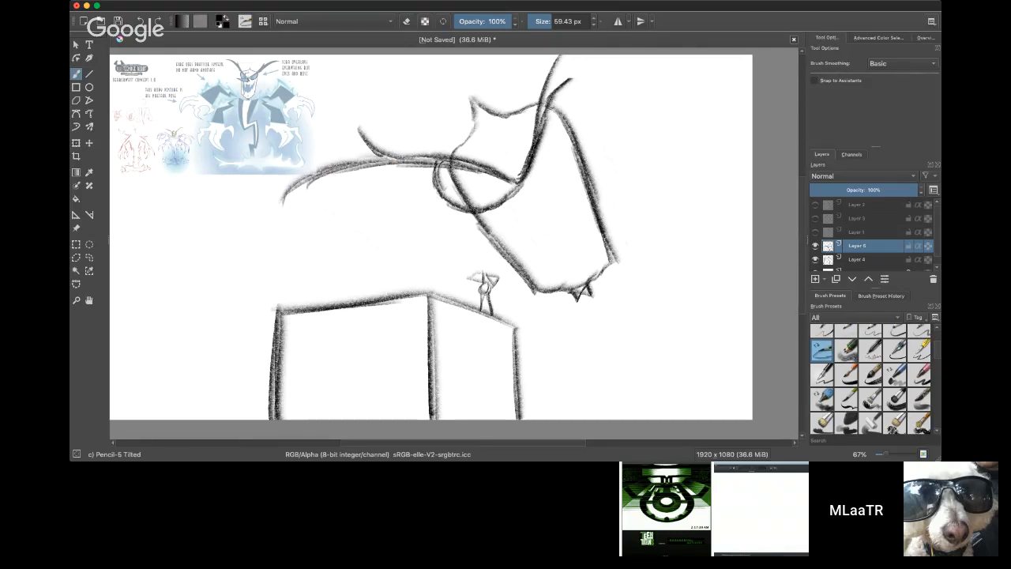
{"action": "left_click_drag", "start_coordinate": [537, 138], "coordinate": [565, 55]}
{"action": "mouse_move", "coordinate": [521, 181]}
{"action": "left_mouse_down"}
{"action": "mouse_move", "coordinate": [561, 143]}
{"action": "mouse_move", "coordinate": [563, 119]}
{"action": "mouse_move", "coordinate": [546, 106]}
{"action": "left_mouse_up"}
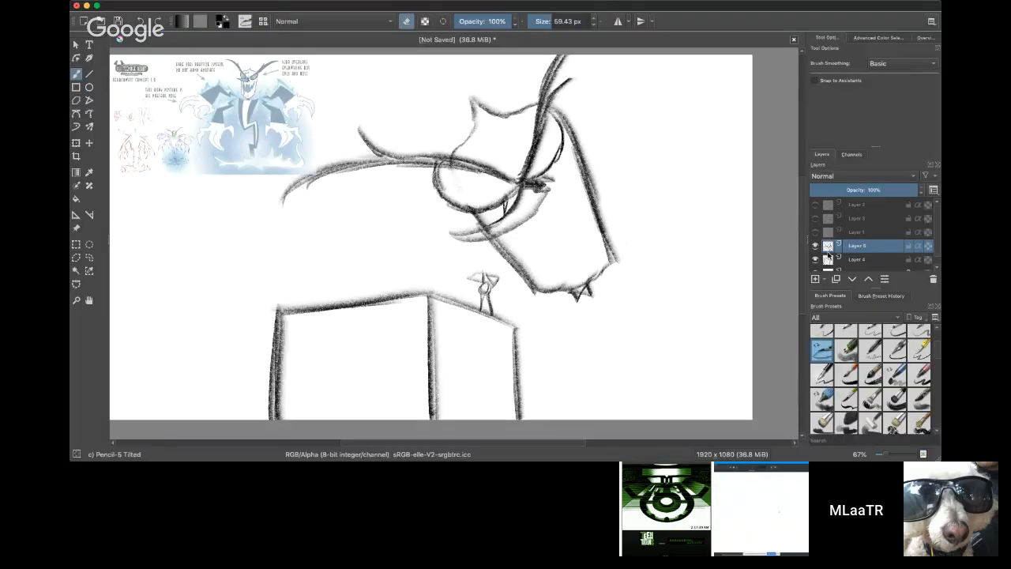
Step: Erase a small spot on the villain's face beside the far jaw line with the 59.43 px eraser
{"action": "left_click", "coordinate": [869, 236]}
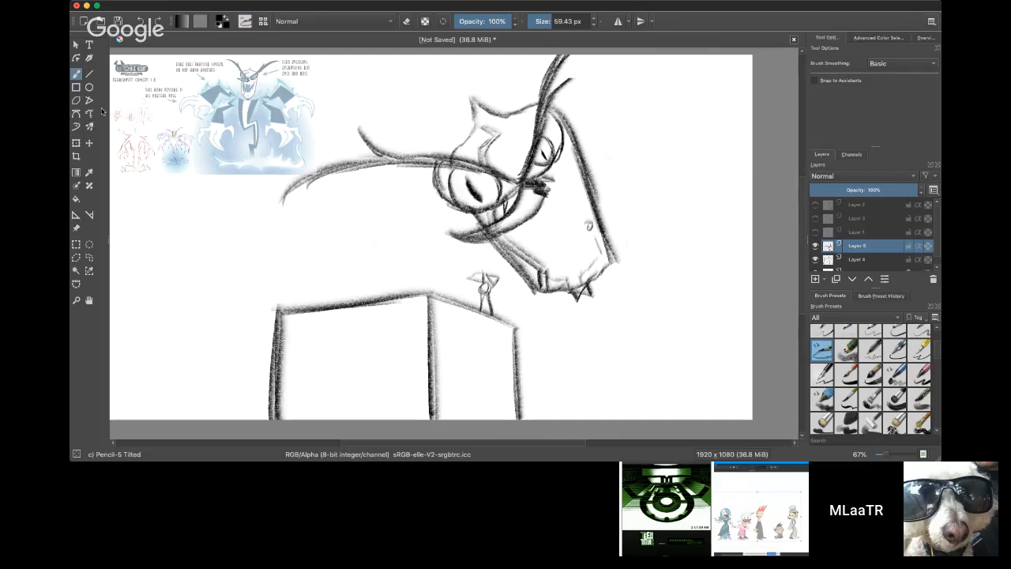
{"action": "left_click", "coordinate": [408, 23]}
{"action": "left_click_drag", "start_coordinate": [586, 218], "coordinate": [592, 222]}
{"action": "key", "text": "e"}
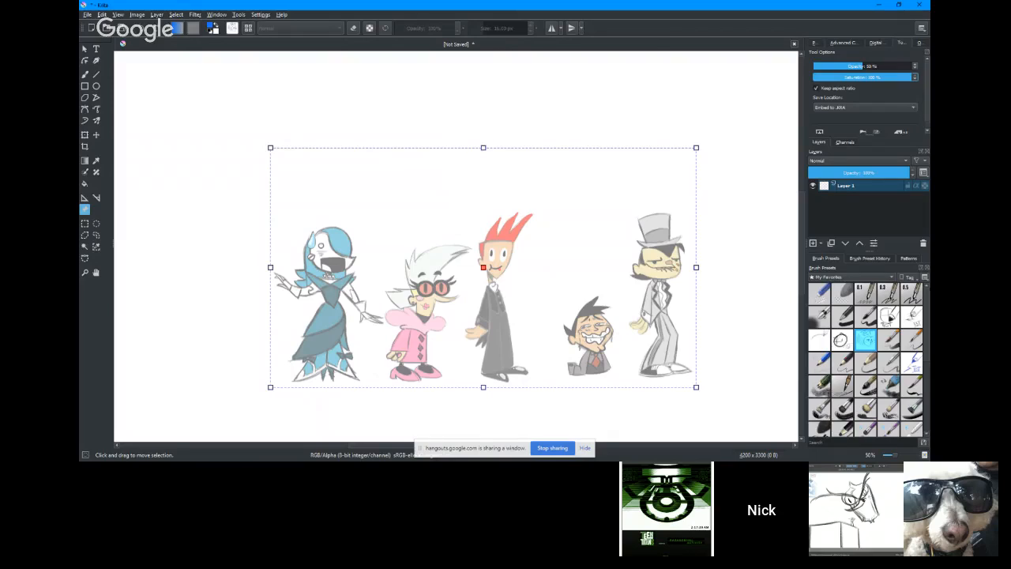
{"action": "scroll", "coordinate": [574, 330], "scroll_direction": "up", "scroll_amount": 1}
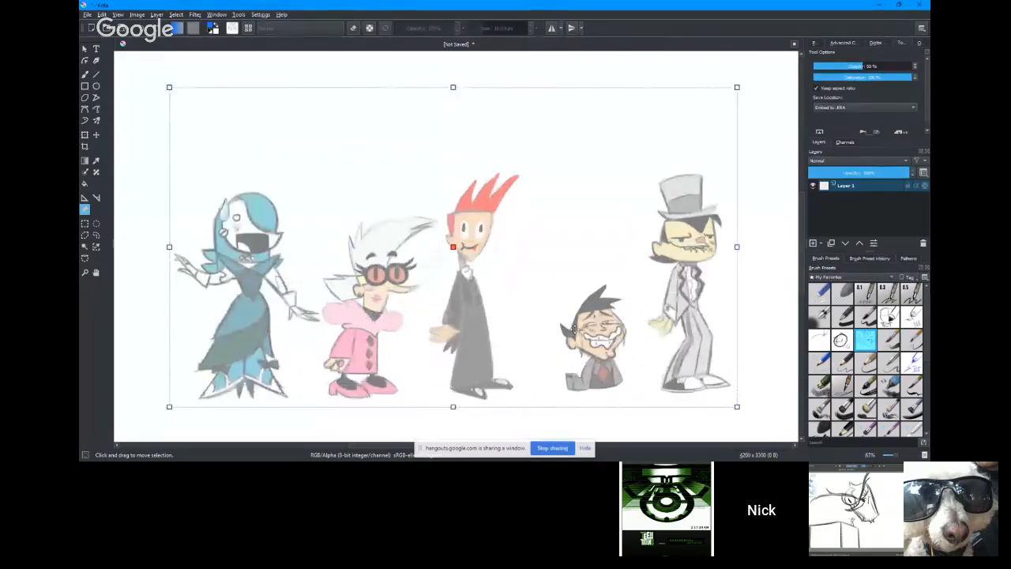
{"action": "scroll", "coordinate": [575, 331], "scroll_direction": "up", "scroll_amount": 5}
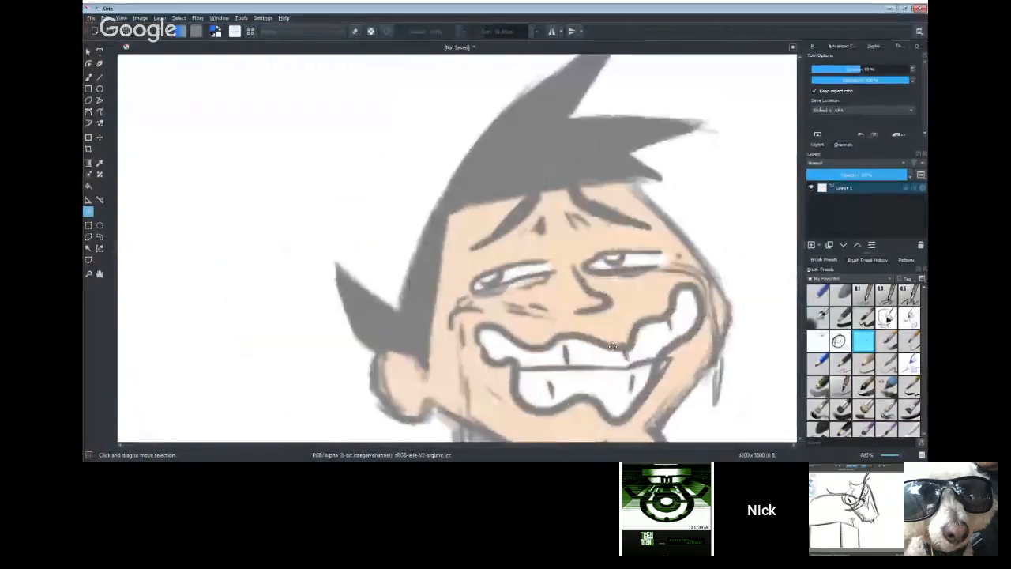
{"action": "scroll", "coordinate": [593, 300], "scroll_direction": "down", "scroll_amount": 5}
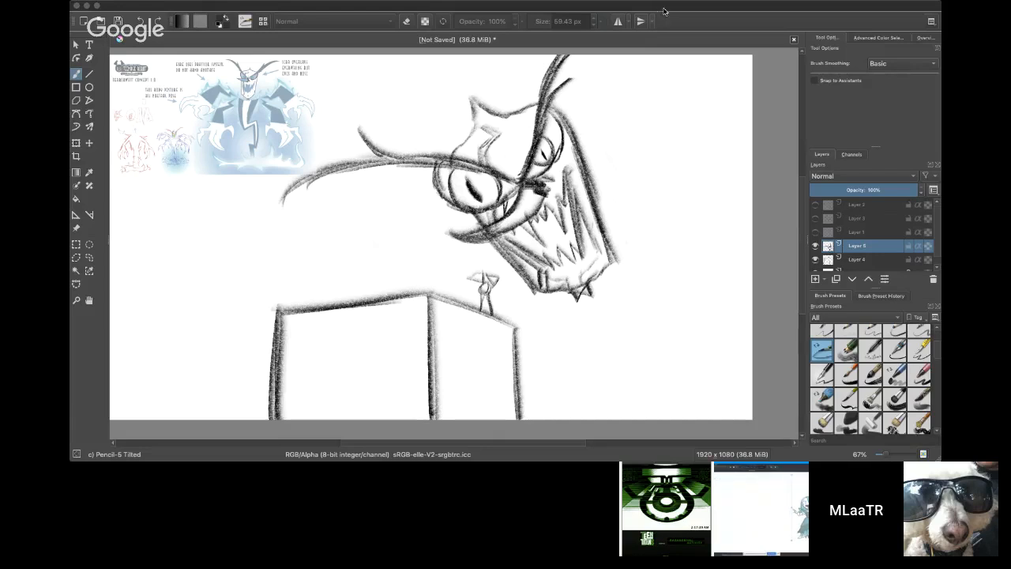
Step: Erase the iris and pupil of the villain's far eye with the 59.43 px eraser
{"action": "left_click", "coordinate": [697, 7]}
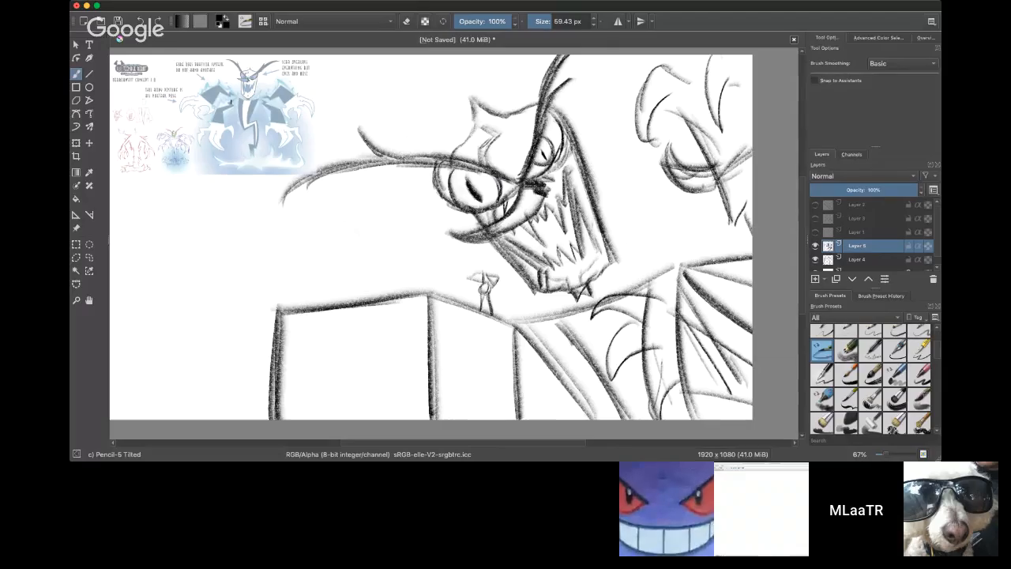
{"action": "key", "text": "e"}
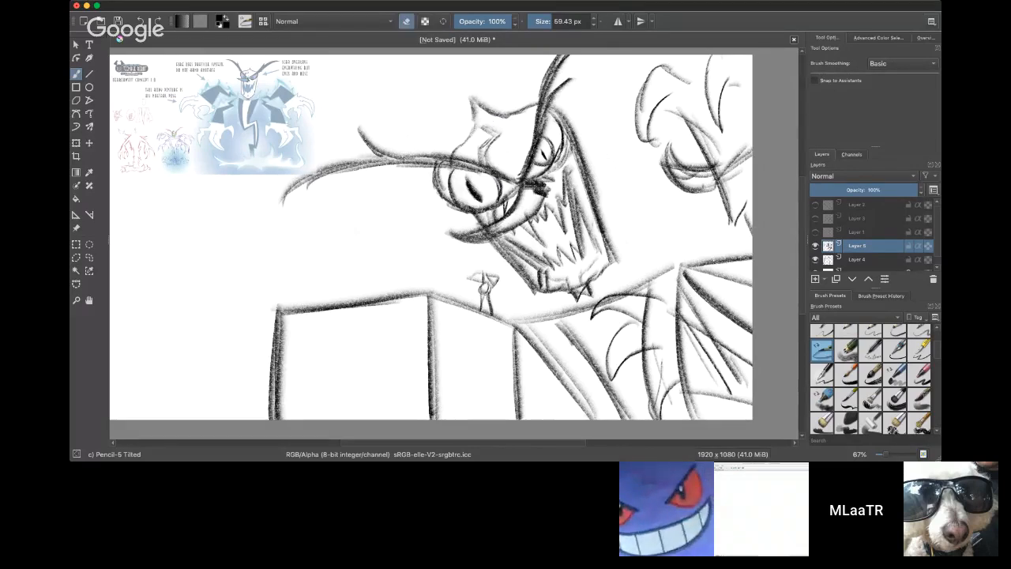
{"action": "mouse_move", "coordinate": [542, 158]}
{"action": "left_mouse_down"}
{"action": "mouse_move", "coordinate": [545, 147]}
{"action": "mouse_move", "coordinate": [549, 161]}
{"action": "left_mouse_up"}
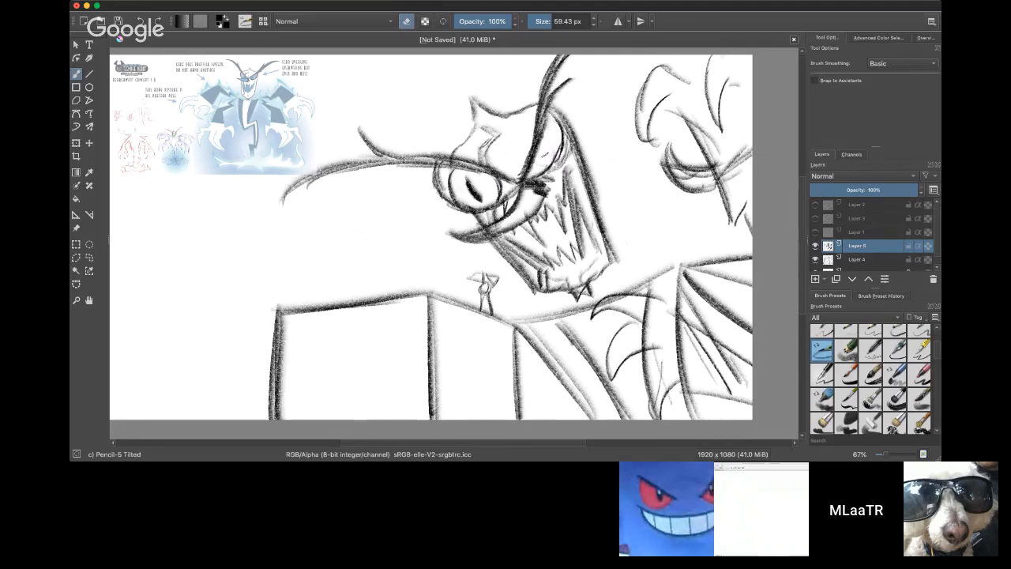
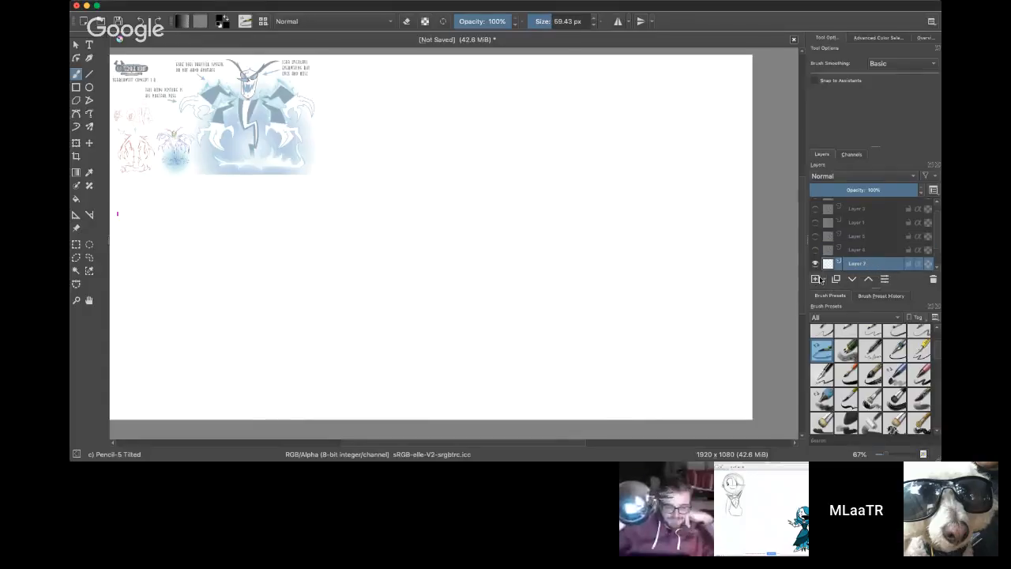
{"action": "scroll", "coordinate": [456, 237], "scroll_direction": "down", "scroll_amount": 3}
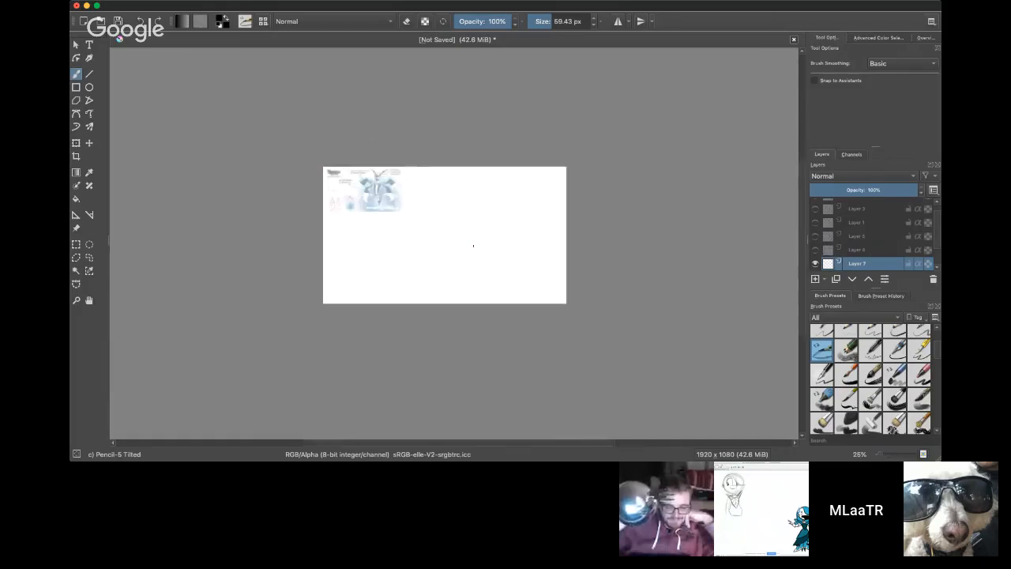
{"action": "scroll", "coordinate": [472, 244], "scroll_direction": "up", "scroll_amount": 3}
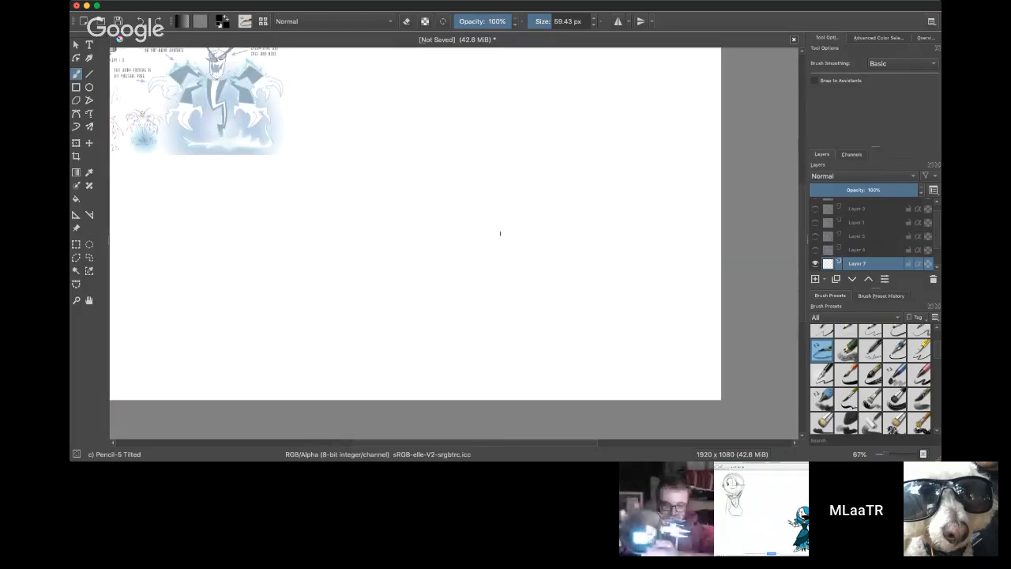
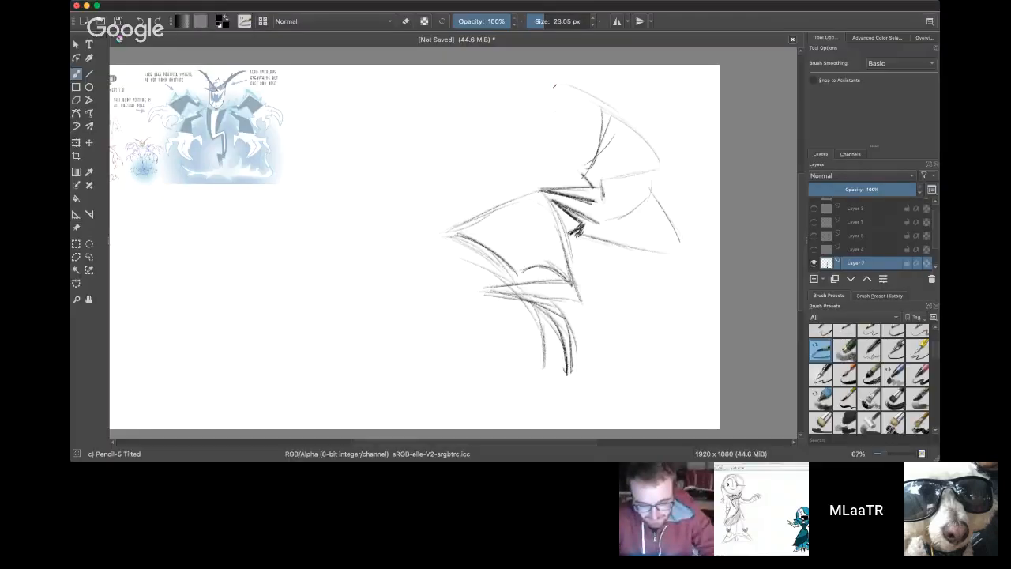
Step: Sketch the villain's tilted head outline just above the torso's shoulder line
{"action": "left_click_drag", "start_coordinate": [540, 118], "coordinate": [584, 102]}
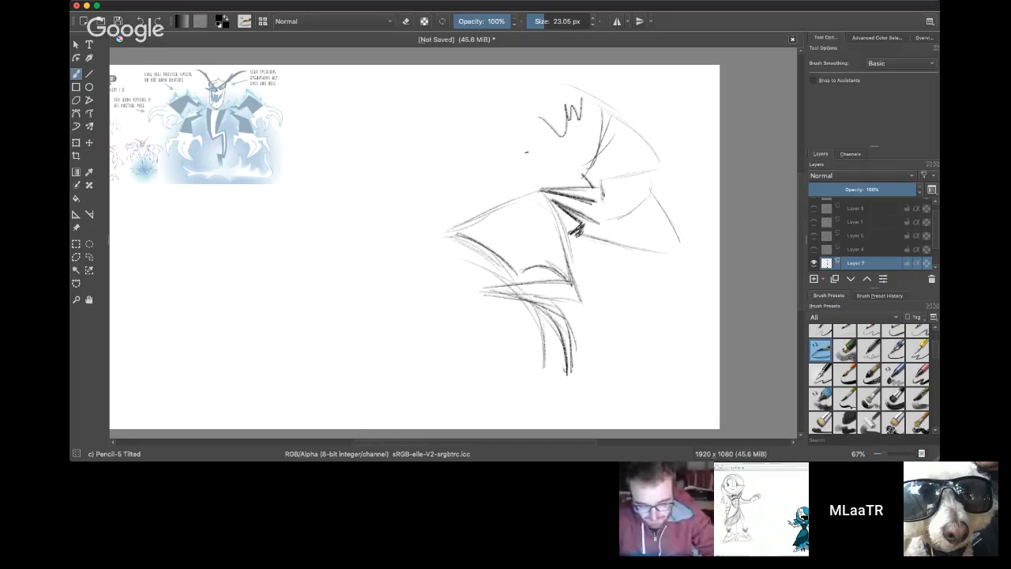
{"action": "key", "text": "ctrl+z"}
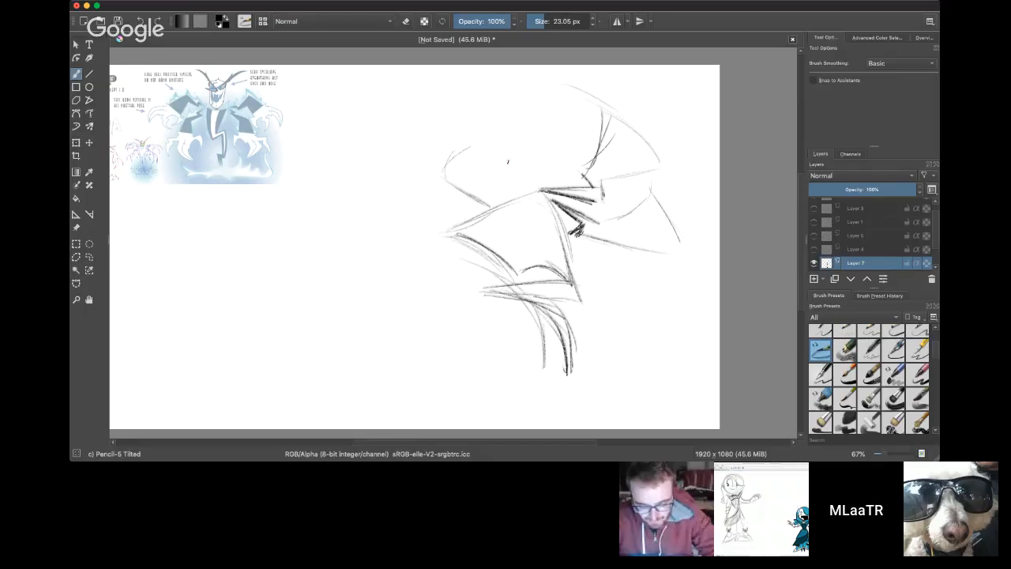
{"action": "left_click_drag", "start_coordinate": [488, 148], "coordinate": [506, 195]}
Step: Sketch the spiked shoulder and lower arm joint on the torso's left side, plus the curled claws of the lower right hand
{"action": "left_click_drag", "start_coordinate": [431, 228], "coordinate": [447, 227]}
{"action": "mouse_move", "coordinate": [425, 234]}
{"action": "left_mouse_down"}
{"action": "mouse_move", "coordinate": [456, 225]}
{"action": "mouse_move", "coordinate": [435, 253]}
{"action": "left_mouse_up"}
{"action": "left_click_drag", "start_coordinate": [435, 242], "coordinate": [409, 249]}
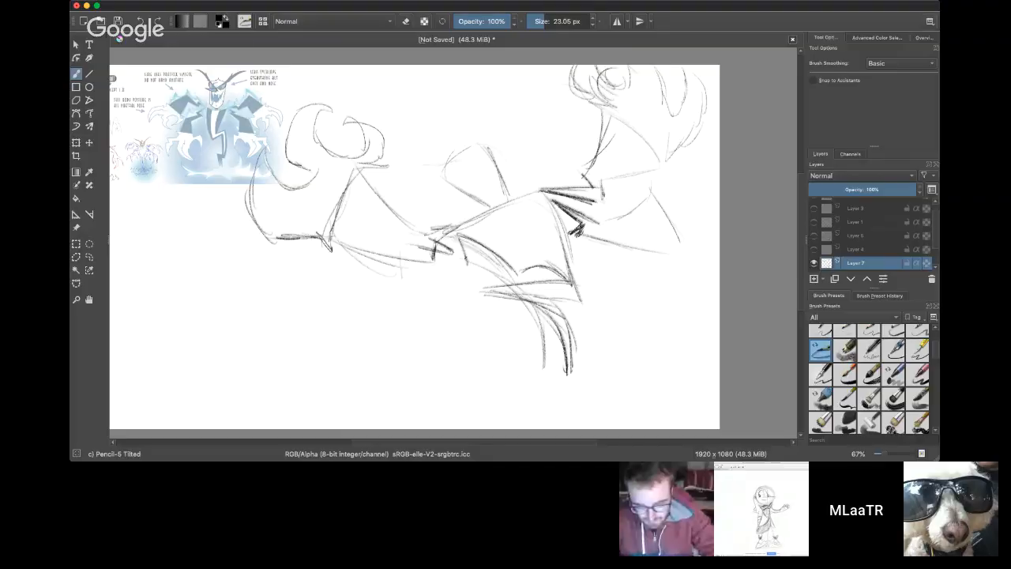
{"action": "left_click_drag", "start_coordinate": [466, 264], "coordinate": [495, 273]}
{"action": "mouse_move", "coordinate": [459, 236]}
{"action": "left_mouse_down"}
{"action": "mouse_move", "coordinate": [466, 266]}
{"action": "mouse_move", "coordinate": [454, 267]}
{"action": "mouse_move", "coordinate": [472, 269]}
{"action": "mouse_move", "coordinate": [471, 302]}
{"action": "left_mouse_up"}
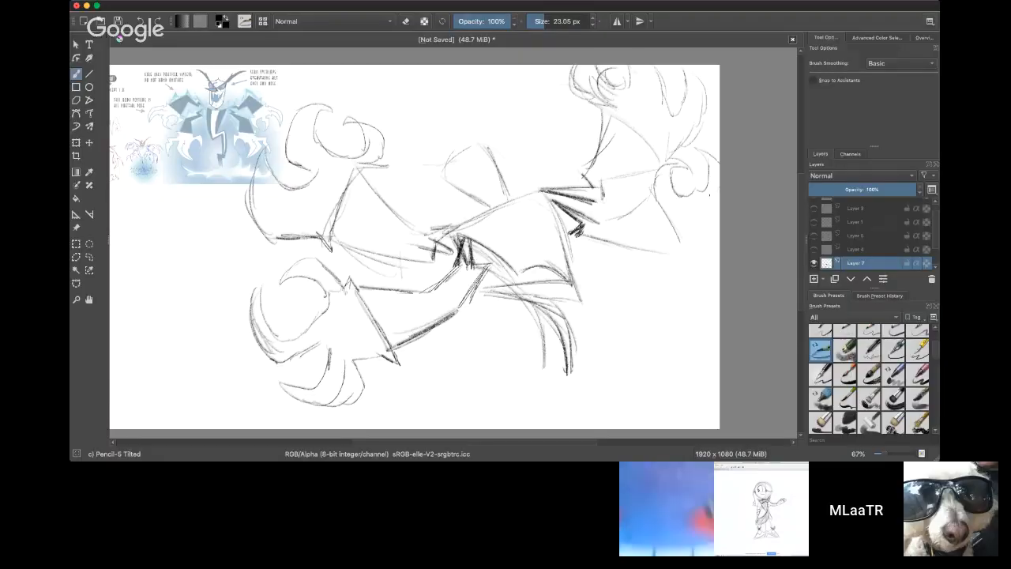
{"action": "left_click_drag", "start_coordinate": [719, 267], "coordinate": [686, 248]}
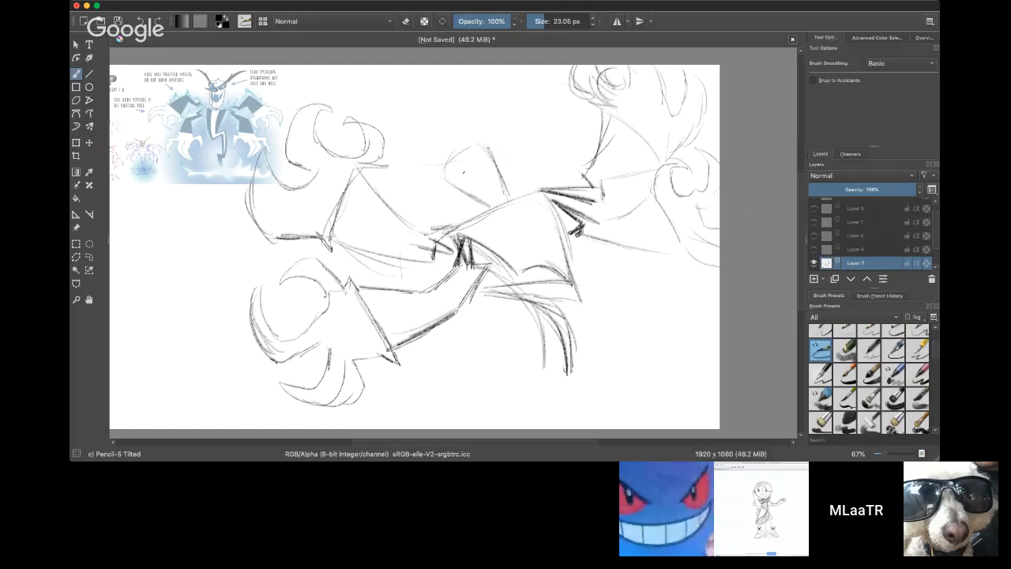
Step: Draw jagged teeth inside the head outline and add the long curving horns above it
{"action": "mouse_move", "coordinate": [461, 187]}
{"action": "left_mouse_down"}
{"action": "mouse_move", "coordinate": [470, 177]}
{"action": "mouse_move", "coordinate": [484, 190]}
{"action": "mouse_move", "coordinate": [487, 177]}
{"action": "mouse_move", "coordinate": [497, 180]}
{"action": "mouse_move", "coordinate": [488, 199]}
{"action": "mouse_move", "coordinate": [498, 192]}
{"action": "left_mouse_up"}
{"action": "left_click_drag", "start_coordinate": [494, 201], "coordinate": [505, 189]}
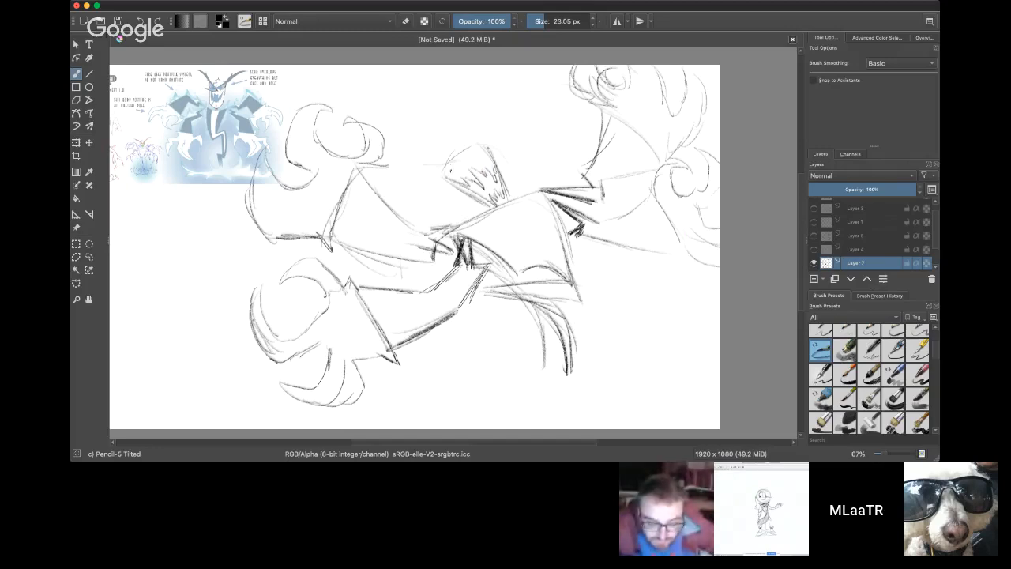
{"action": "mouse_move", "coordinate": [415, 166]}
{"action": "left_mouse_down"}
{"action": "mouse_move", "coordinate": [401, 162]}
{"action": "mouse_move", "coordinate": [468, 159]}
{"action": "mouse_move", "coordinate": [515, 100]}
{"action": "left_mouse_up"}
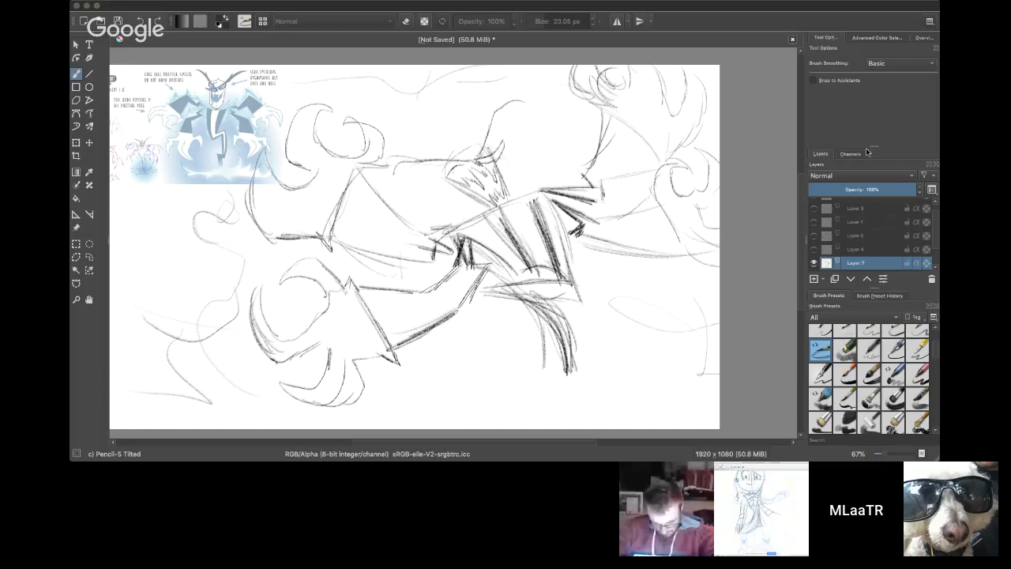
Step: Set the brush size to 19.32 px and erase the old curved waist and tail strokes below the torso
{"action": "left_click", "coordinate": [138, 287]}
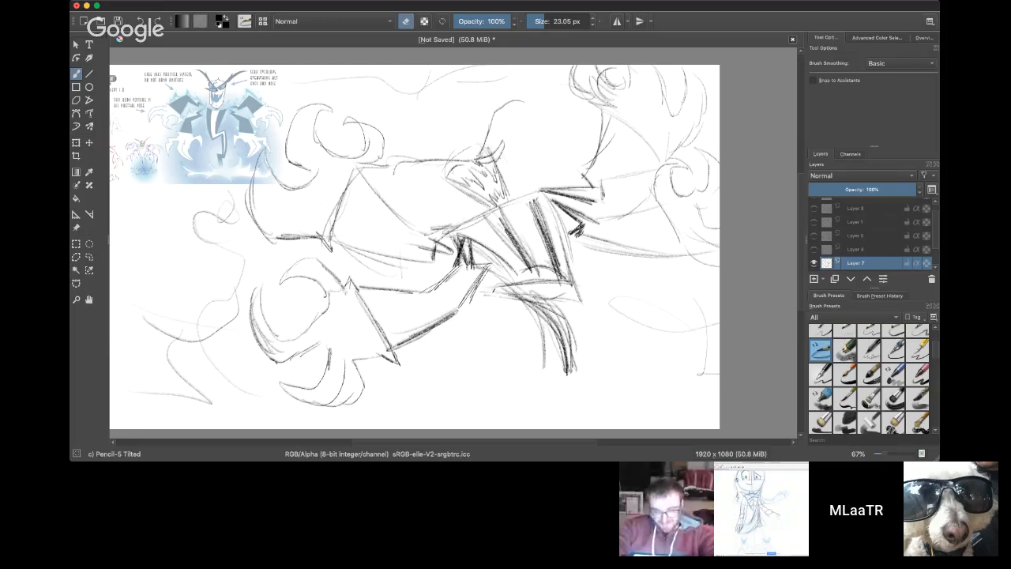
{"action": "left_click_drag", "start_coordinate": [553, 22], "coordinate": [557, 22]}
{"action": "mouse_move", "coordinate": [492, 284]}
{"action": "left_mouse_down"}
{"action": "mouse_move", "coordinate": [522, 308]}
{"action": "mouse_move", "coordinate": [533, 299]}
{"action": "mouse_move", "coordinate": [518, 286]}
{"action": "mouse_move", "coordinate": [540, 283]}
{"action": "mouse_move", "coordinate": [509, 288]}
{"action": "mouse_move", "coordinate": [591, 285]}
{"action": "mouse_move", "coordinate": [550, 286]}
{"action": "mouse_move", "coordinate": [540, 304]}
{"action": "mouse_move", "coordinate": [569, 375]}
{"action": "mouse_move", "coordinate": [582, 368]}
{"action": "mouse_move", "coordinate": [572, 322]}
{"action": "mouse_move", "coordinate": [544, 325]}
{"action": "left_mouse_up"}
{"action": "left_click", "coordinate": [406, 21]}
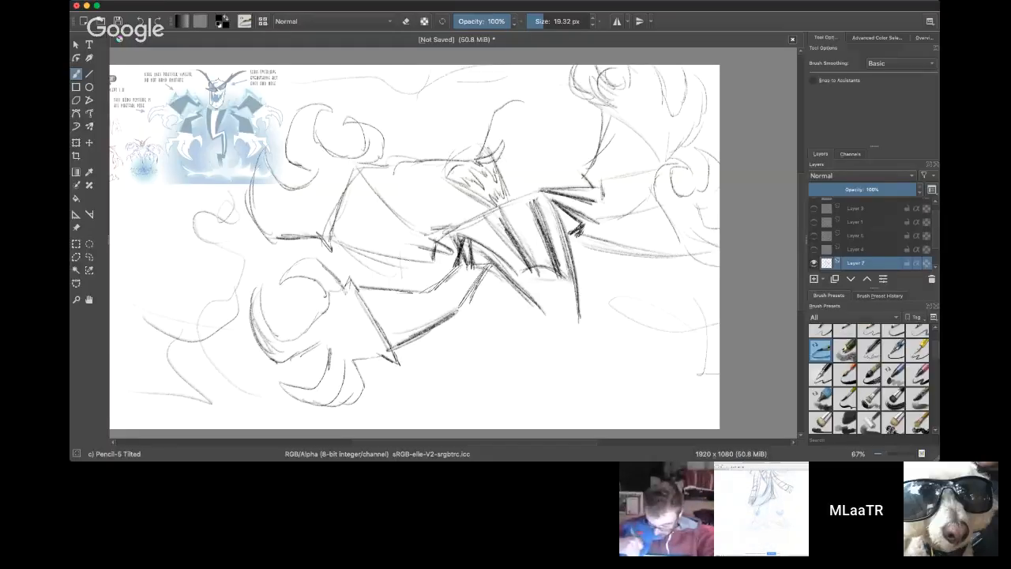
Step: Redraw the lower torso tapering to a point, with a jagged lightning-bolt tail ending in a sharp tip
{"action": "mouse_move", "coordinate": [498, 270]}
{"action": "left_mouse_down"}
{"action": "mouse_move", "coordinate": [542, 315]}
{"action": "mouse_move", "coordinate": [505, 308]}
{"action": "left_mouse_up"}
{"action": "mouse_move", "coordinate": [562, 340]}
{"action": "left_mouse_down"}
{"action": "mouse_move", "coordinate": [520, 329]}
{"action": "mouse_move", "coordinate": [570, 343]}
{"action": "left_mouse_up"}
{"action": "left_click_drag", "start_coordinate": [578, 299], "coordinate": [573, 344]}
{"action": "left_click_drag", "start_coordinate": [515, 332], "coordinate": [553, 391]}
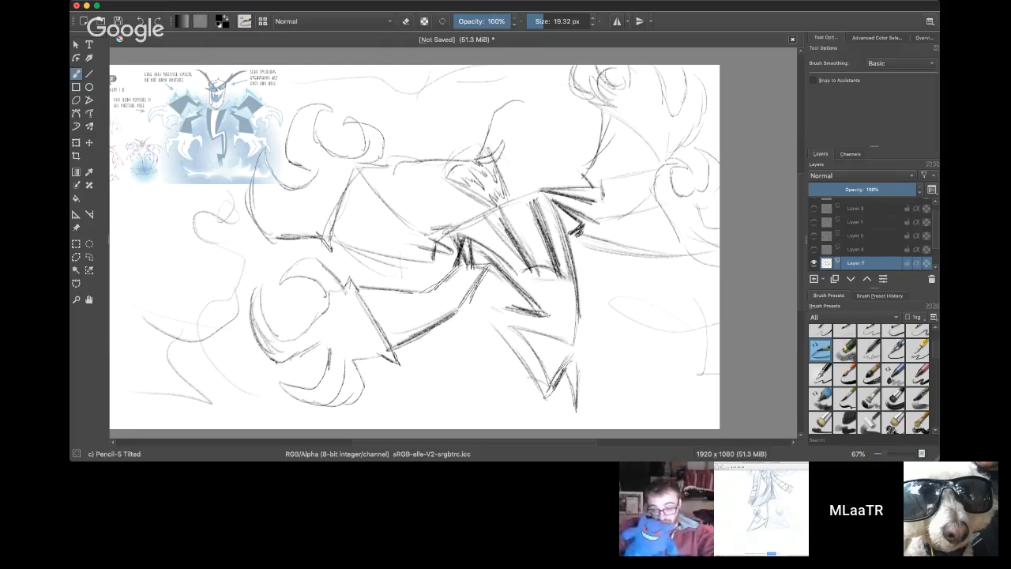
{"action": "mouse_move", "coordinate": [645, 402]}
{"action": "left_mouse_down"}
{"action": "mouse_move", "coordinate": [620, 351]}
{"action": "mouse_move", "coordinate": [615, 305]}
{"action": "left_mouse_up"}
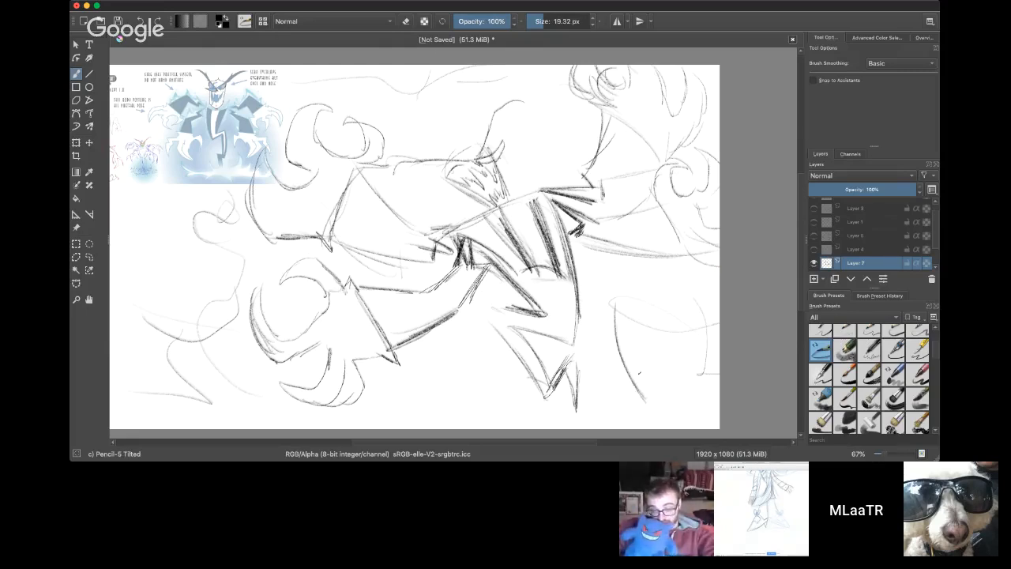
{"action": "left_click_drag", "start_coordinate": [651, 401], "coordinate": [645, 305]}
{"action": "left_click_drag", "start_coordinate": [618, 300], "coordinate": [666, 296]}
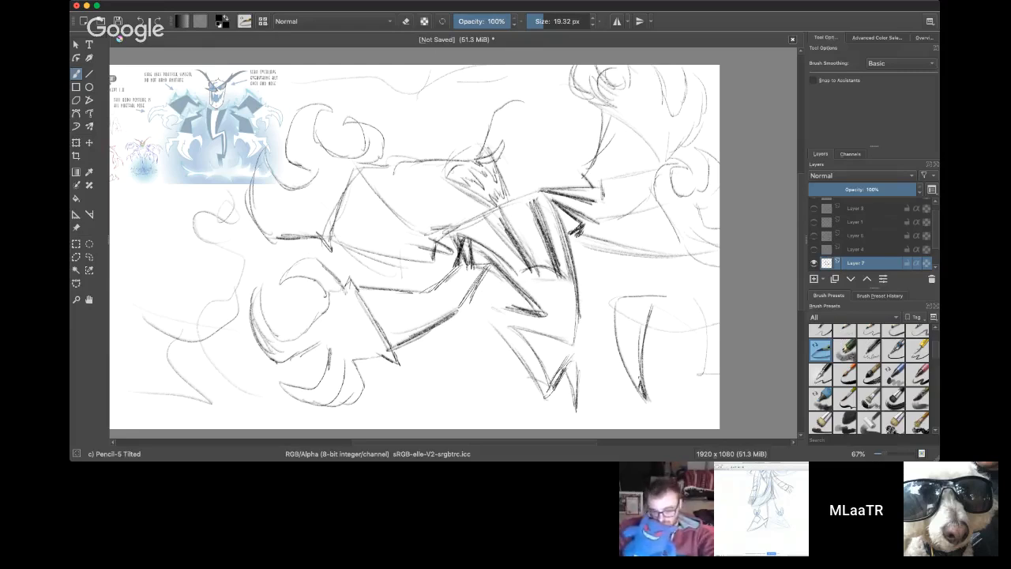
{"action": "mouse_move", "coordinate": [630, 363]}
{"action": "left_mouse_down"}
{"action": "mouse_move", "coordinate": [635, 377]}
{"action": "mouse_move", "coordinate": [630, 351]}
{"action": "mouse_move", "coordinate": [642, 362]}
{"action": "left_mouse_up"}
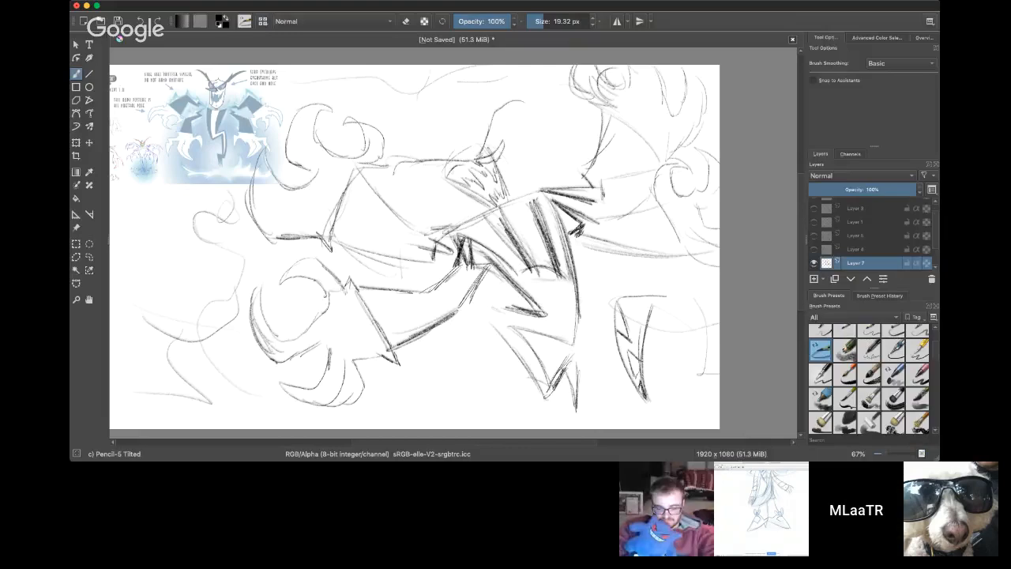
{"action": "key", "text": "e"}
{"action": "left_click_drag", "start_coordinate": [621, 309], "coordinate": [643, 398]}
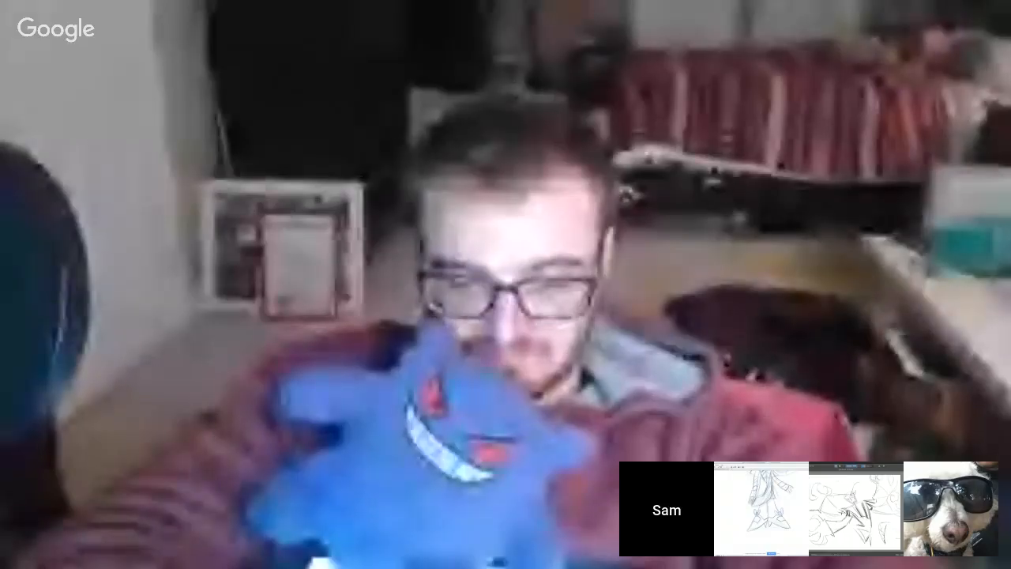
{"action": "mouse_move", "coordinate": [620, 320]}
{"action": "left_mouse_down"}
{"action": "mouse_move", "coordinate": [643, 405]}
{"action": "mouse_move", "coordinate": [638, 369]}
{"action": "mouse_move", "coordinate": [644, 395]}
{"action": "left_mouse_up"}
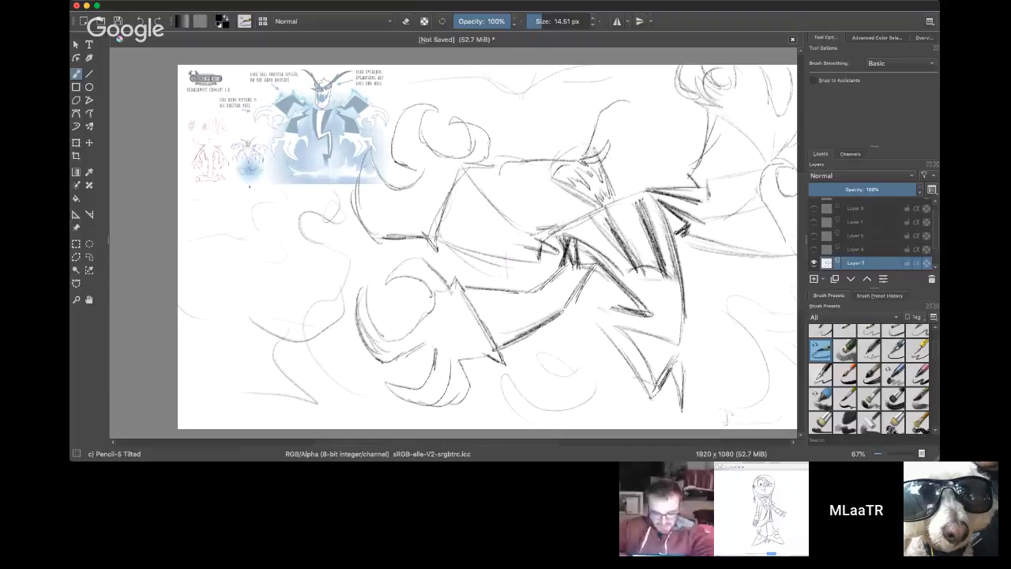
Step: Extend the inner stripe lines of the torso down toward its narrow waist
{"action": "mouse_move", "coordinate": [801, 243]}
{"action": "left_mouse_down"}
{"action": "mouse_move", "coordinate": [802, 225]}
{"action": "mouse_move", "coordinate": [808, 288]}
{"action": "mouse_move", "coordinate": [802, 259]}
{"action": "left_mouse_up"}
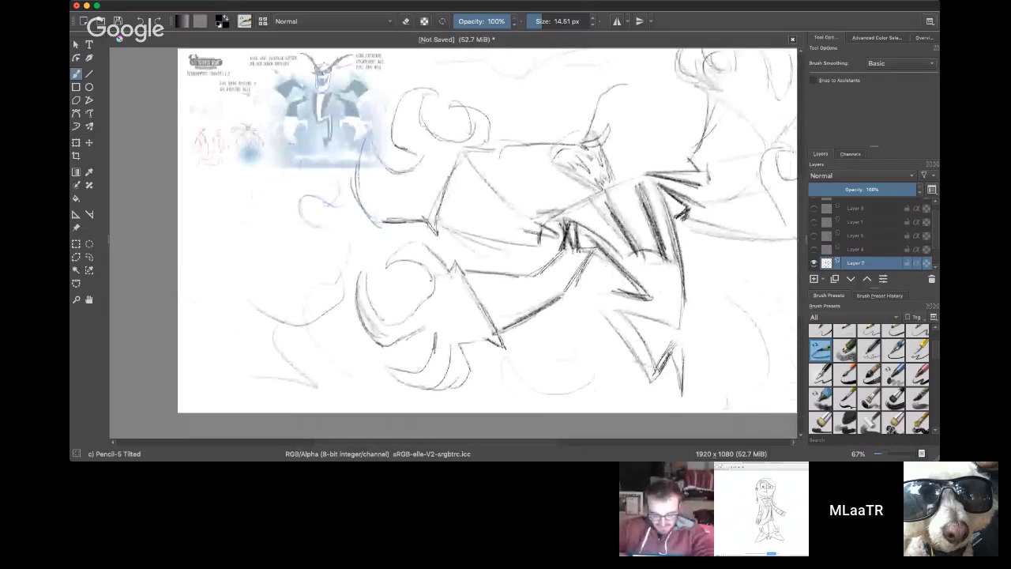
{"action": "left_click_drag", "start_coordinate": [630, 239], "coordinate": [670, 293]}
{"action": "left_click_drag", "start_coordinate": [660, 251], "coordinate": [672, 301]}
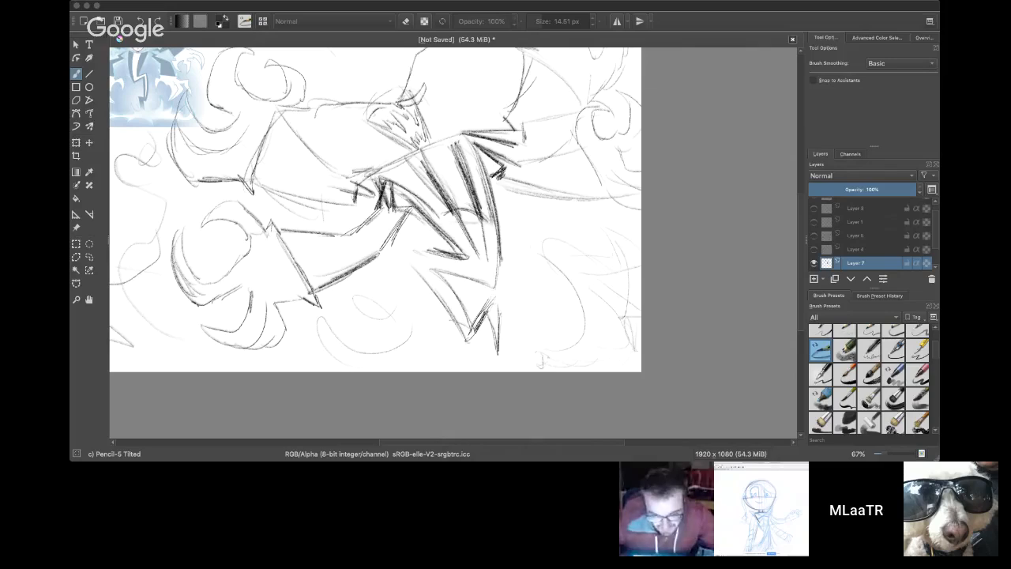
Step: Darken the zigzag at the waist and the outer edge of the lightning-bolt tail
{"action": "left_click", "coordinate": [801, 252]}
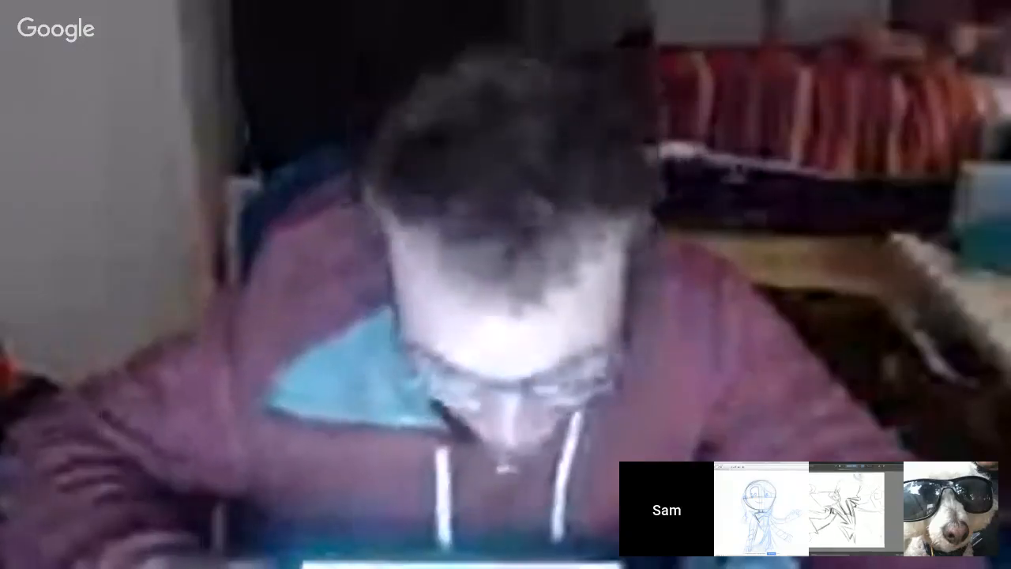
{"action": "scroll", "coordinate": [375, 237], "scroll_direction": "up", "scroll_amount": 2}
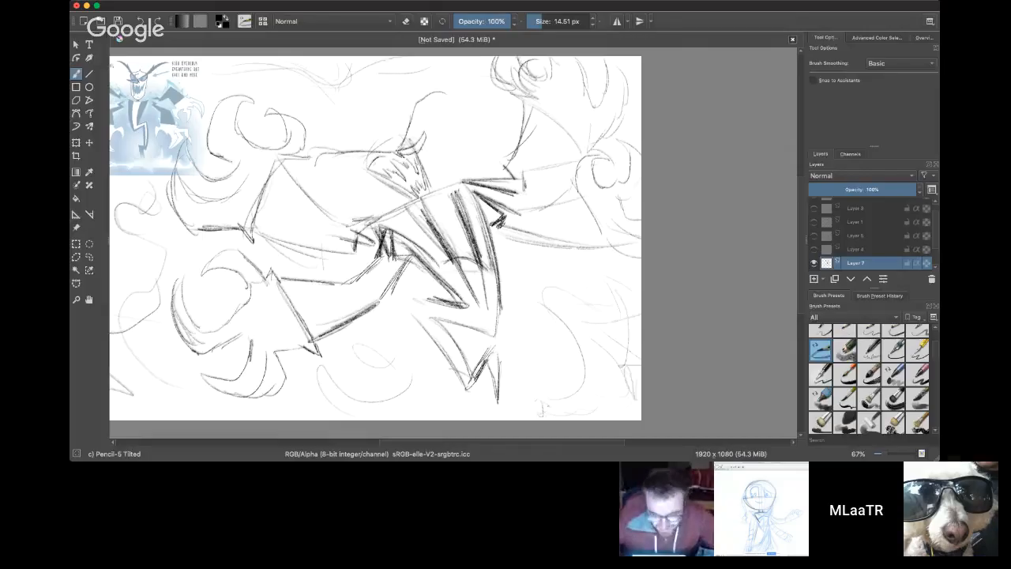
{"action": "mouse_move", "coordinate": [473, 299]}
{"action": "left_mouse_down"}
{"action": "mouse_move", "coordinate": [455, 263]}
{"action": "mouse_move", "coordinate": [485, 298]}
{"action": "mouse_move", "coordinate": [479, 322]}
{"action": "left_mouse_up"}
{"action": "left_click_drag", "start_coordinate": [425, 304], "coordinate": [482, 325]}
{"action": "left_click_drag", "start_coordinate": [431, 308], "coordinate": [485, 327]}
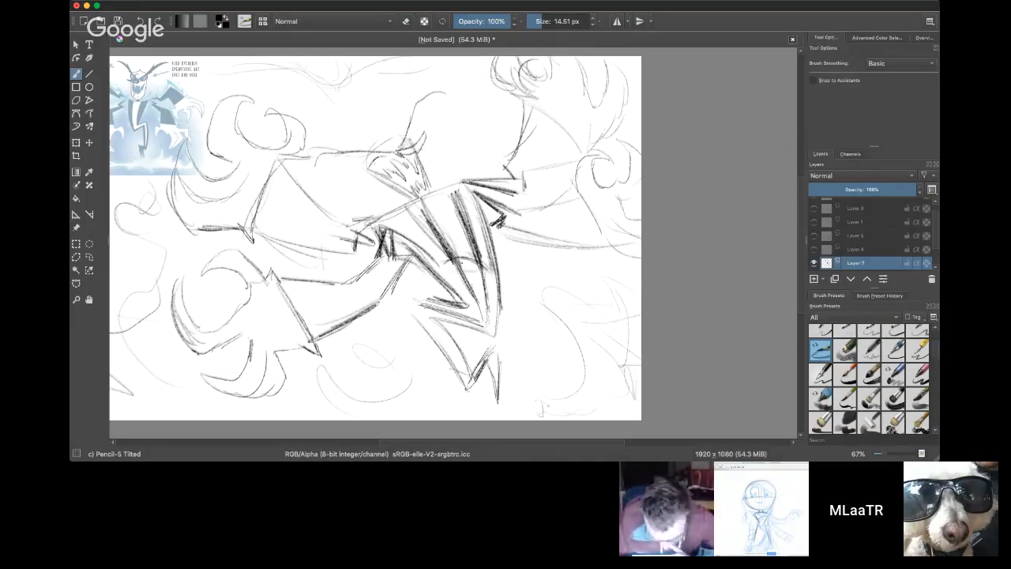
{"action": "left_click_drag", "start_coordinate": [421, 311], "coordinate": [466, 375]}
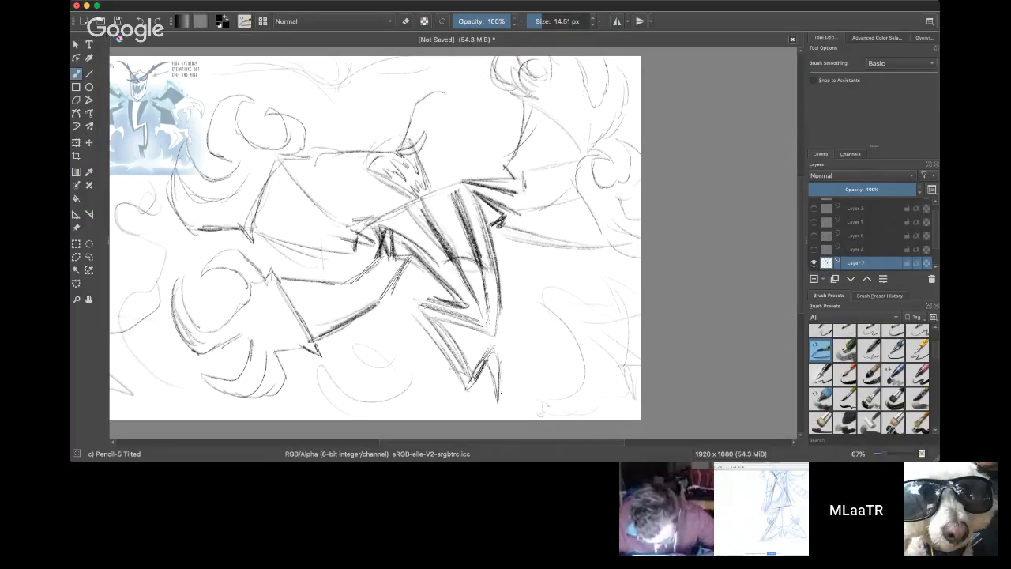
Step: Thicken the torso stripes so they converge at the waist point
{"action": "left_click_drag", "start_coordinate": [801, 194], "coordinate": [798, 189]}
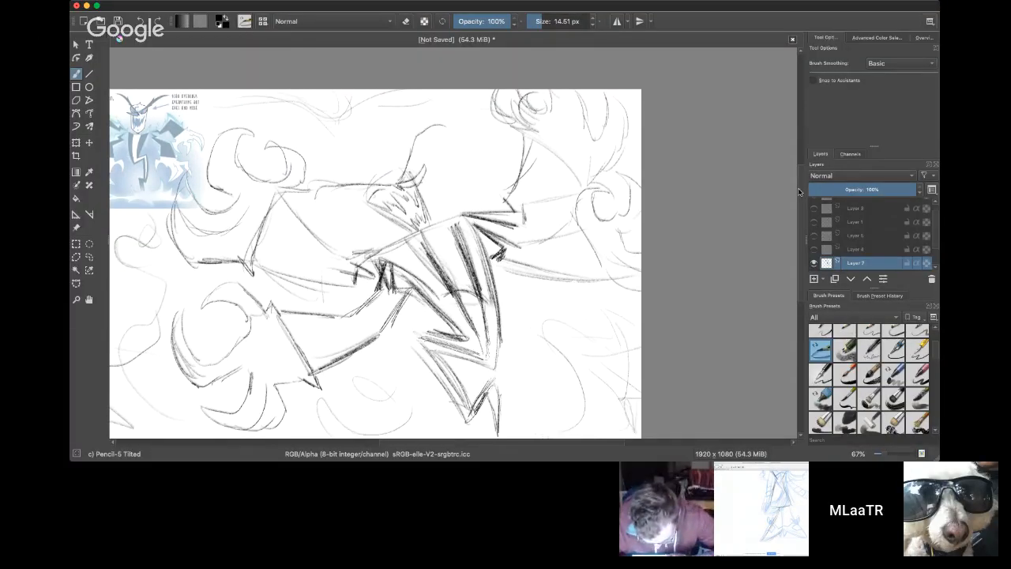
{"action": "left_click_drag", "start_coordinate": [454, 290], "coordinate": [481, 350]}
{"action": "left_click_drag", "start_coordinate": [483, 304], "coordinate": [489, 357]}
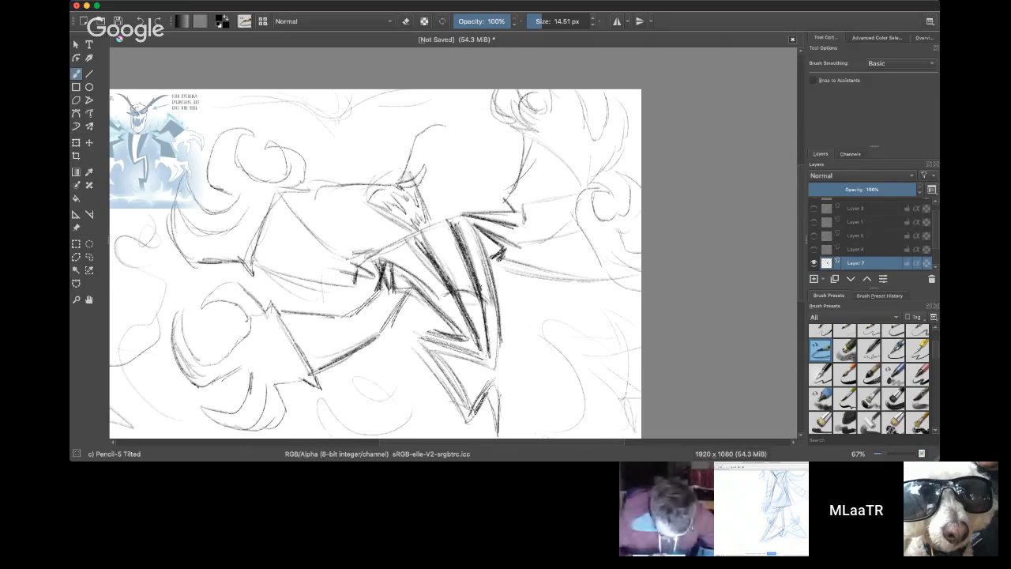
Step: Darken the spikes of the right shoulder and strengthen the edge of the upper right arm
{"action": "left_click_drag", "start_coordinate": [477, 221], "coordinate": [519, 227]}
{"action": "mouse_move", "coordinate": [476, 218]}
{"action": "left_mouse_down"}
{"action": "mouse_move", "coordinate": [524, 223]}
{"action": "mouse_move", "coordinate": [522, 209]}
{"action": "left_mouse_up"}
{"action": "left_click_drag", "start_coordinate": [522, 132], "coordinate": [596, 190]}
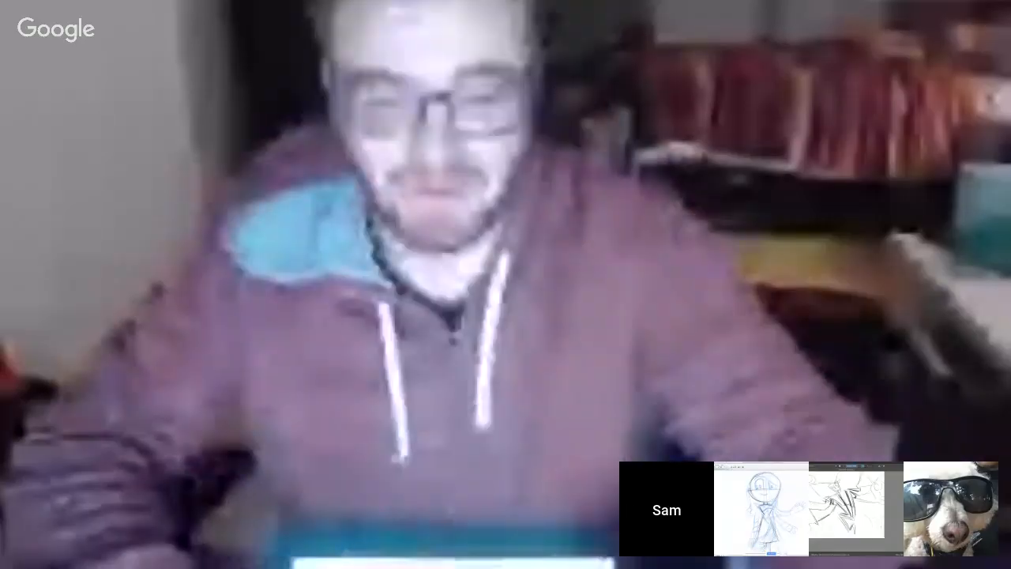
Step: Review the earlier sketches by toggling the visibility of Layers 4, 5, 3 and 1, leaving all of these layers hidden
{"action": "scroll", "coordinate": [561, 447], "scroll_direction": "down", "scroll_amount": 2}
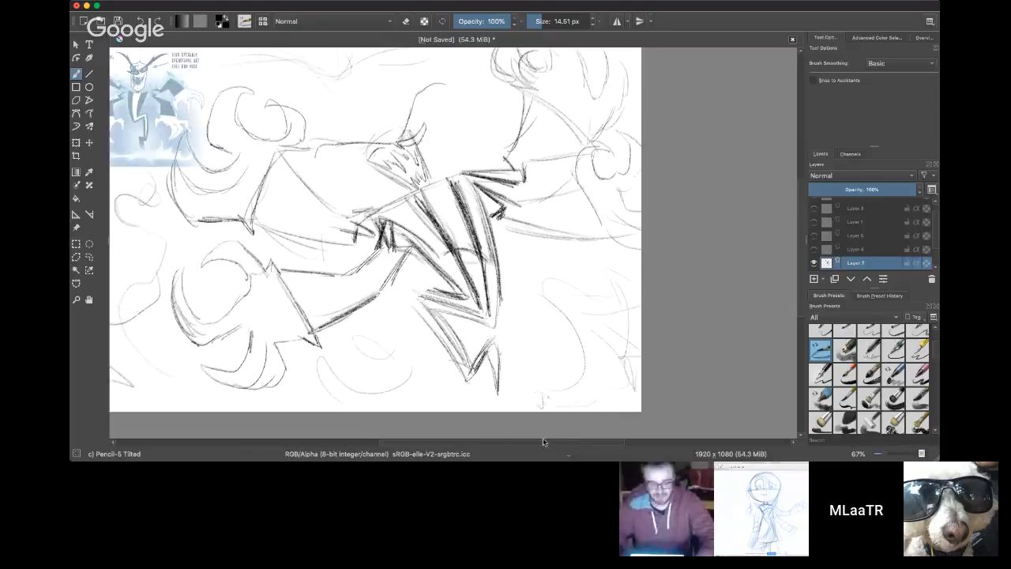
{"action": "scroll", "coordinate": [543, 437], "scroll_direction": "left", "scroll_amount": 5}
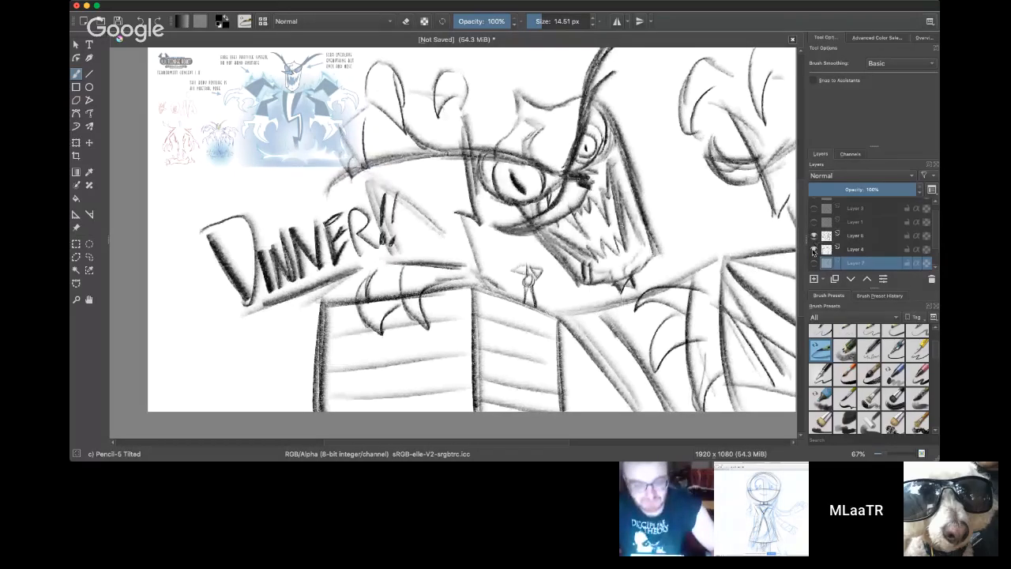
{"action": "left_click", "coordinate": [813, 249]}
{"action": "left_click", "coordinate": [814, 235]}
{"action": "left_click", "coordinate": [814, 207]}
{"action": "left_click", "coordinate": [814, 222]}
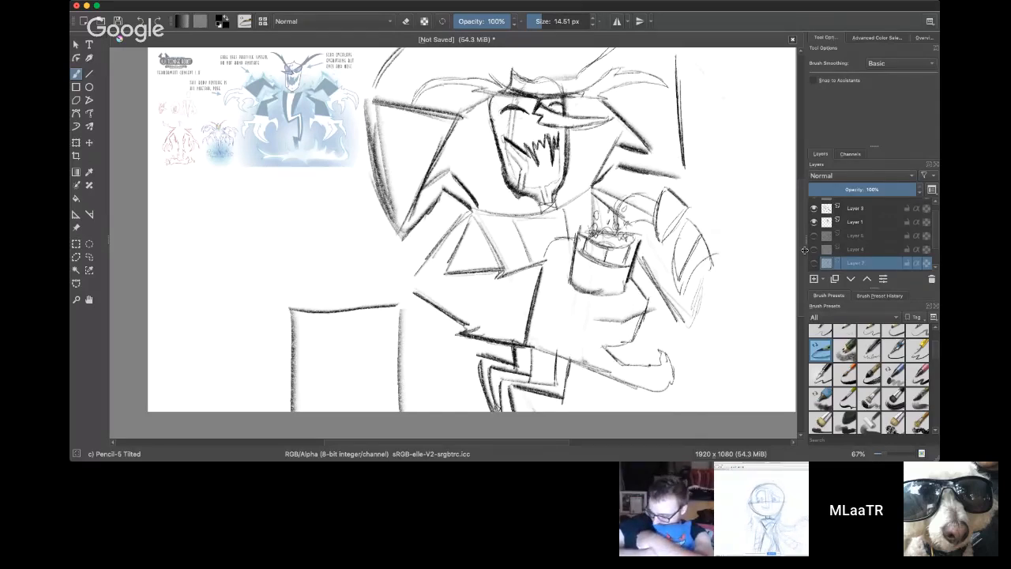
{"action": "left_click", "coordinate": [815, 222]}
{"action": "left_click", "coordinate": [816, 212]}
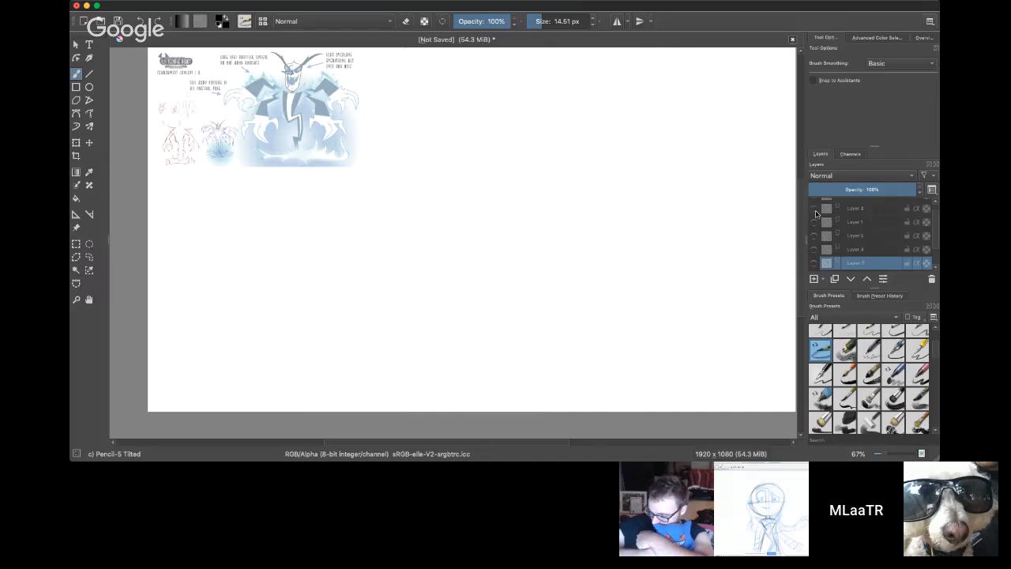
{"action": "scroll", "coordinate": [891, 243], "scroll_direction": "up", "scroll_amount": 2}
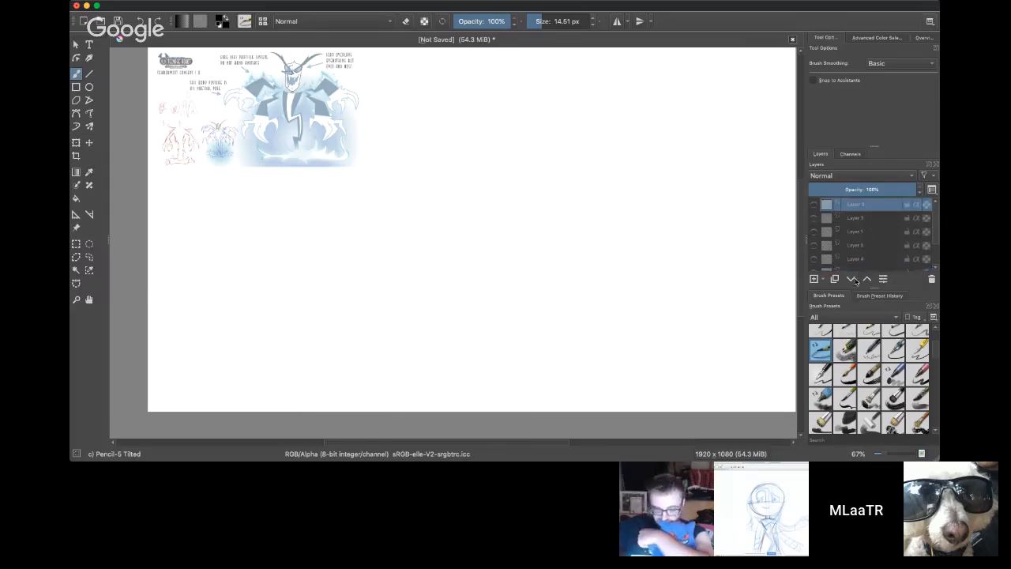